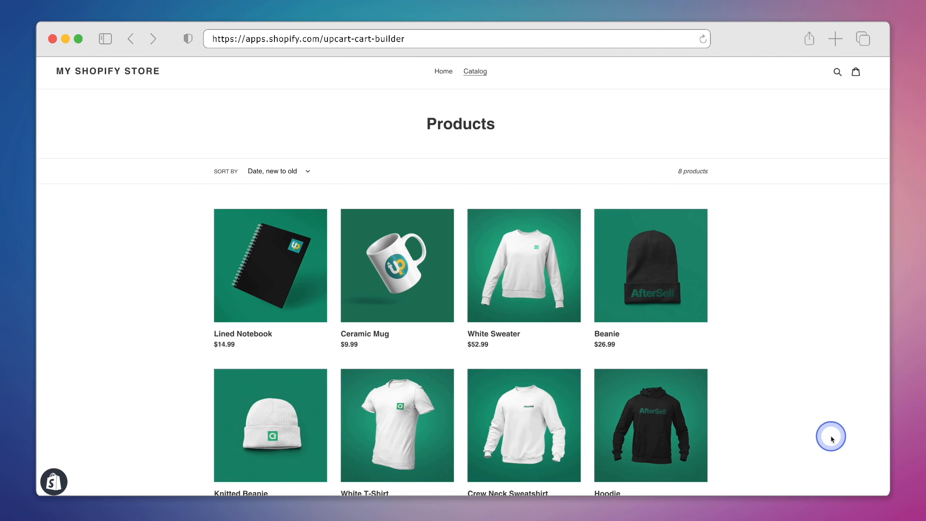
Add the Ceramic Mug from the store catalog to the cart and close the cart drawer
left_click(421, 308)
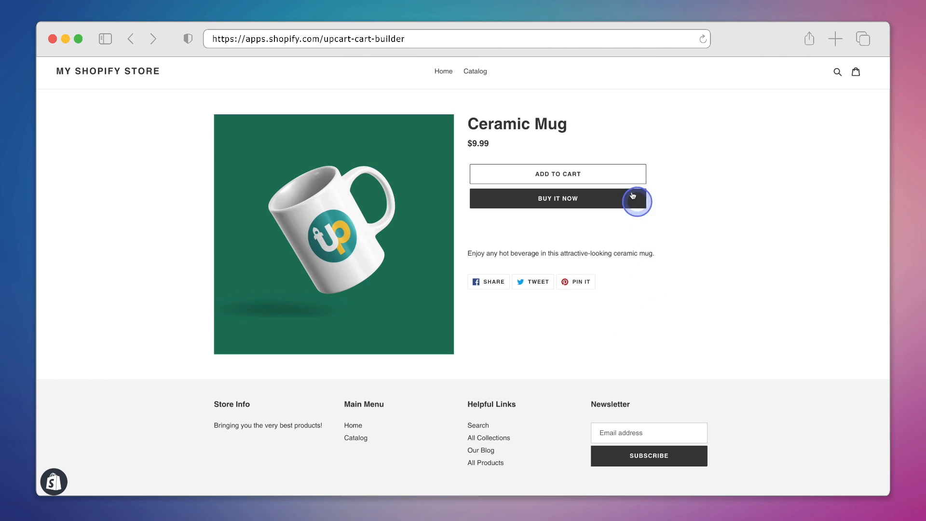
left_click(617, 174)
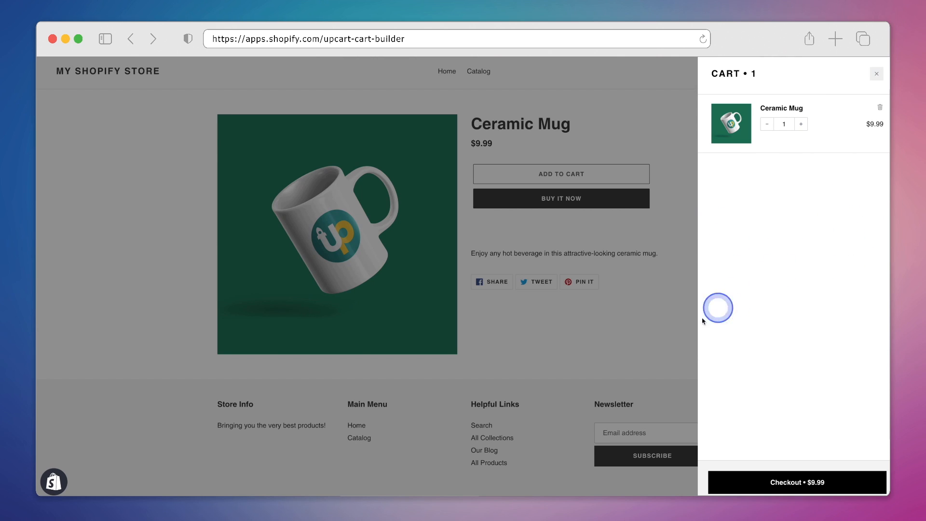
left_click(648, 348)
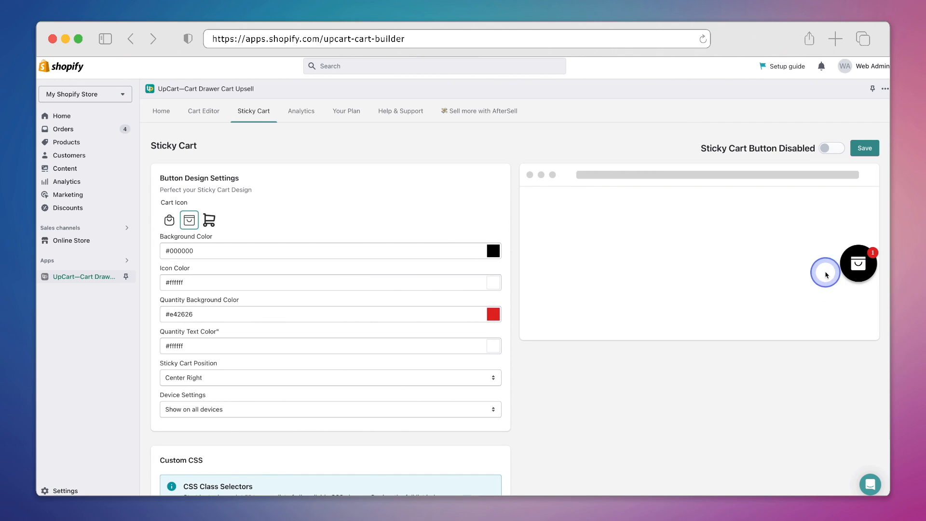
Enable the UpCart sticky cart button for the store and save the setting
left_click(831, 152)
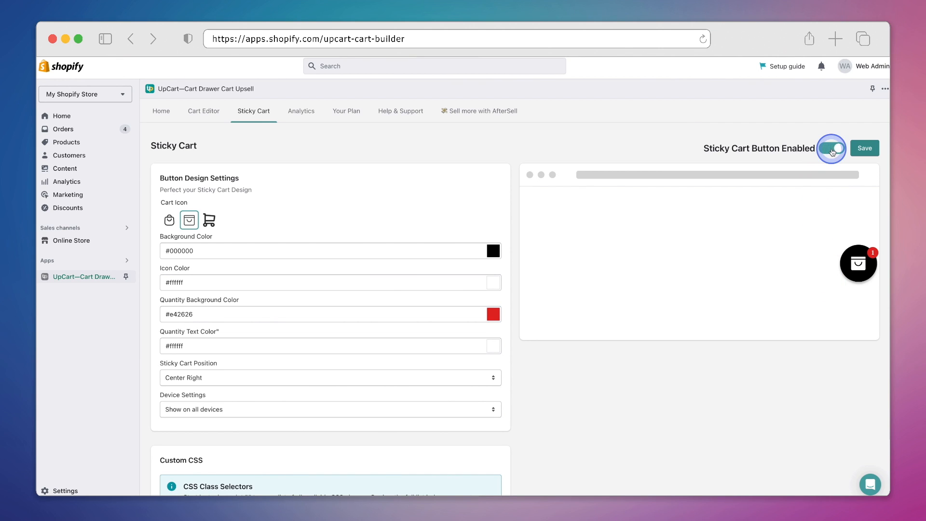
left_click(863, 148)
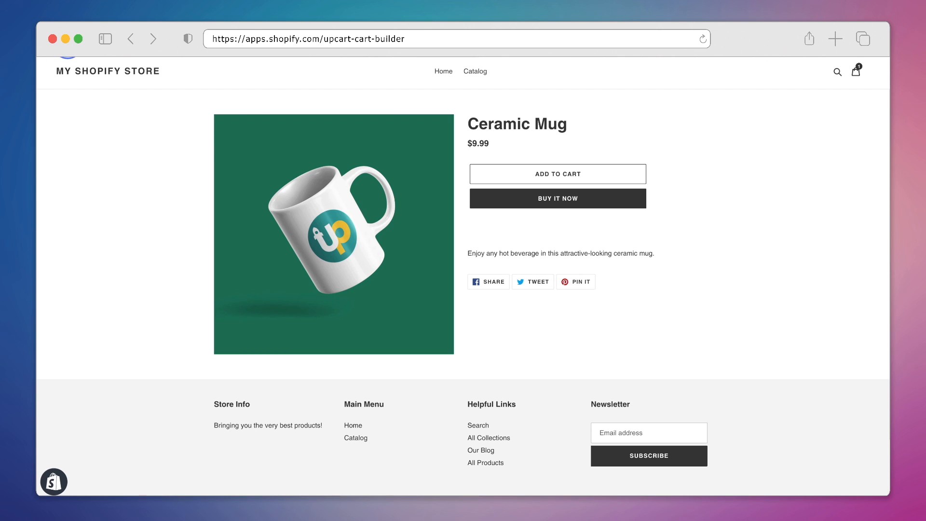
Test the storefront's sticky cart button by opening and closing the cart on the Ceramic Mug page and on the catalog page
left_click(146, 212)
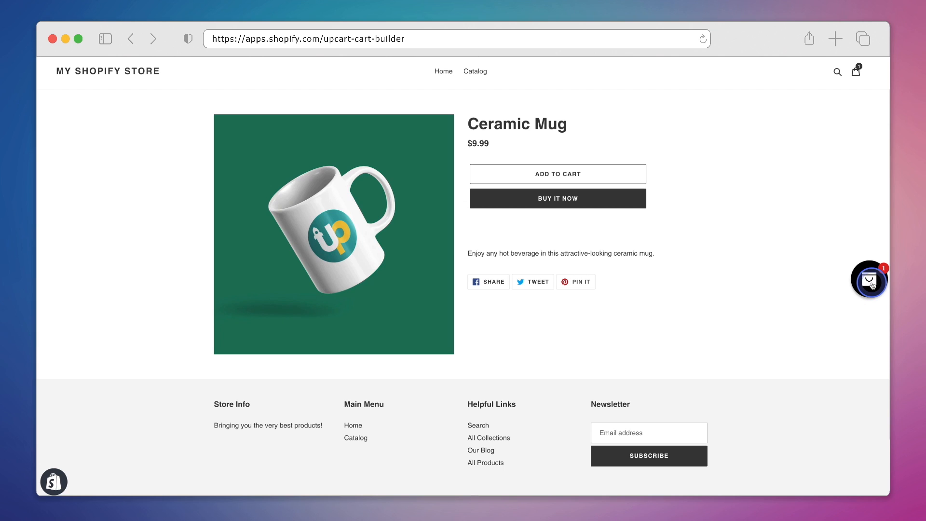
left_click(871, 283)
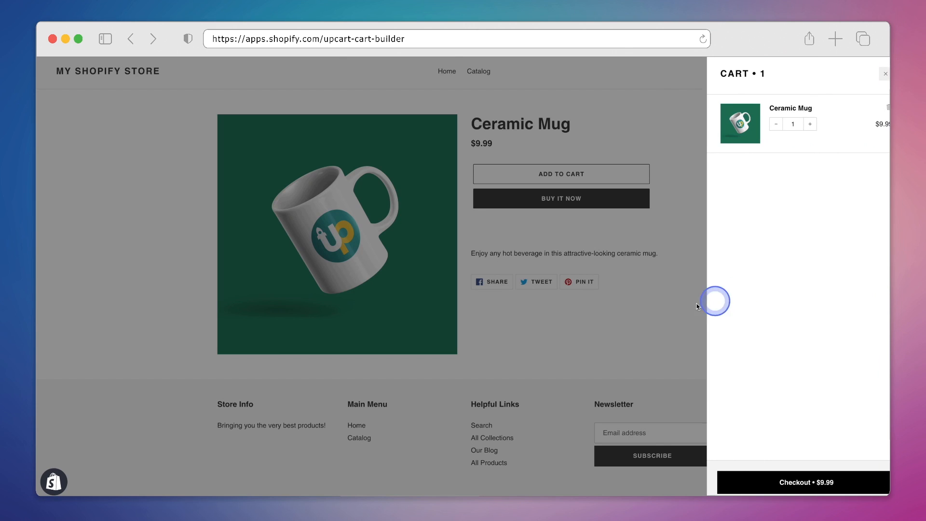
left_click(662, 315)
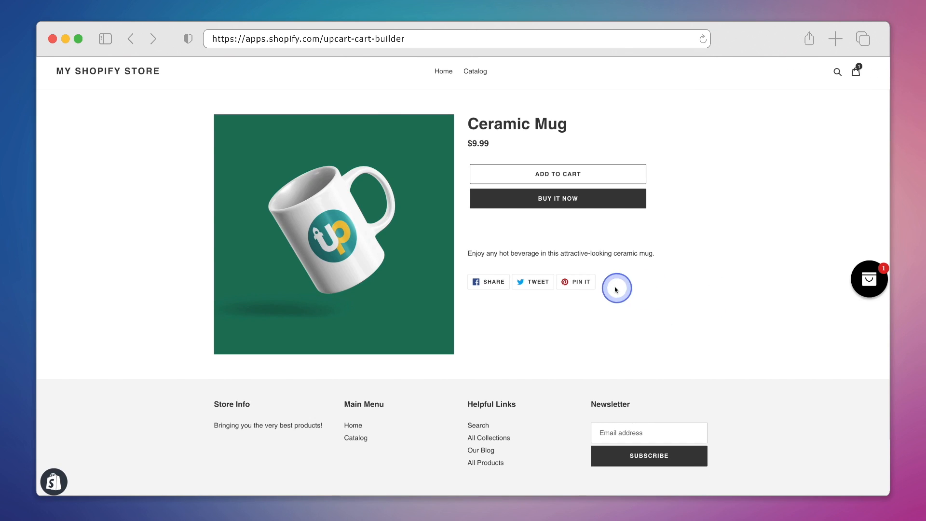
left_click(482, 73)
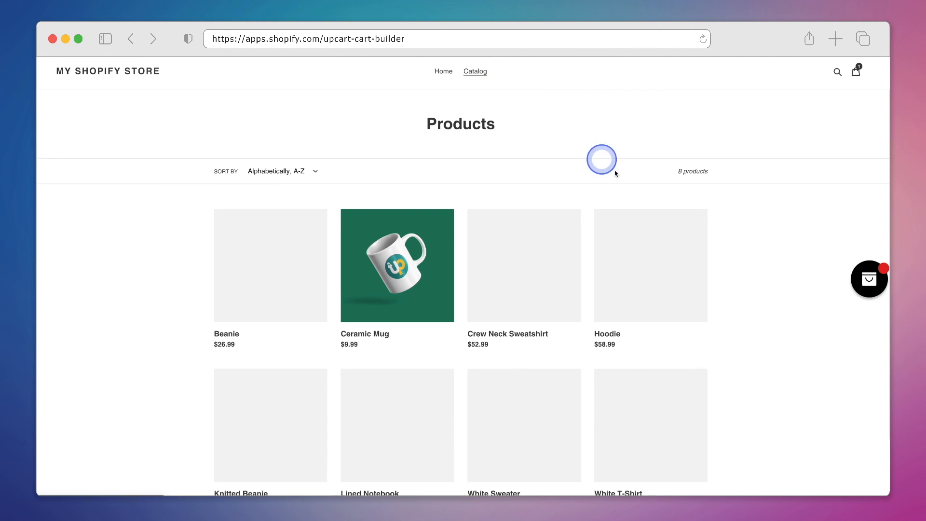
scroll(743, 277, "down", 5)
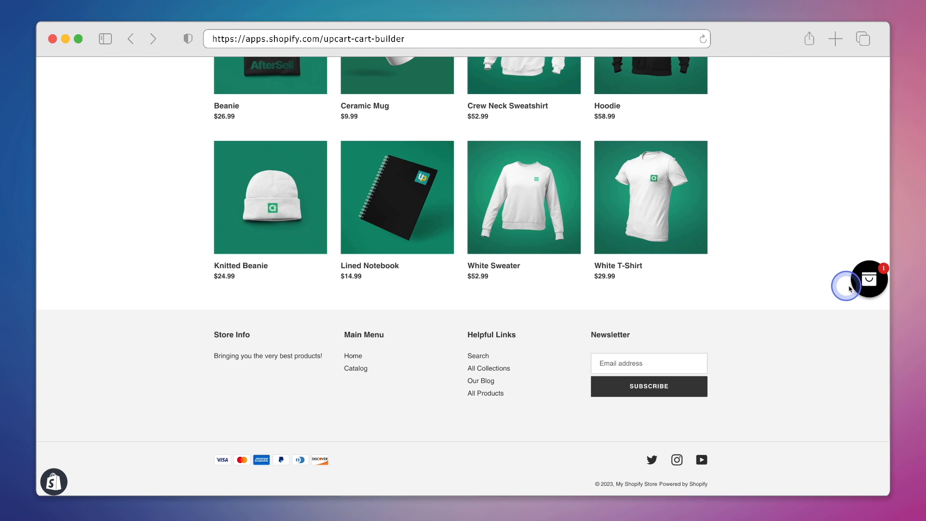
left_click(866, 288)
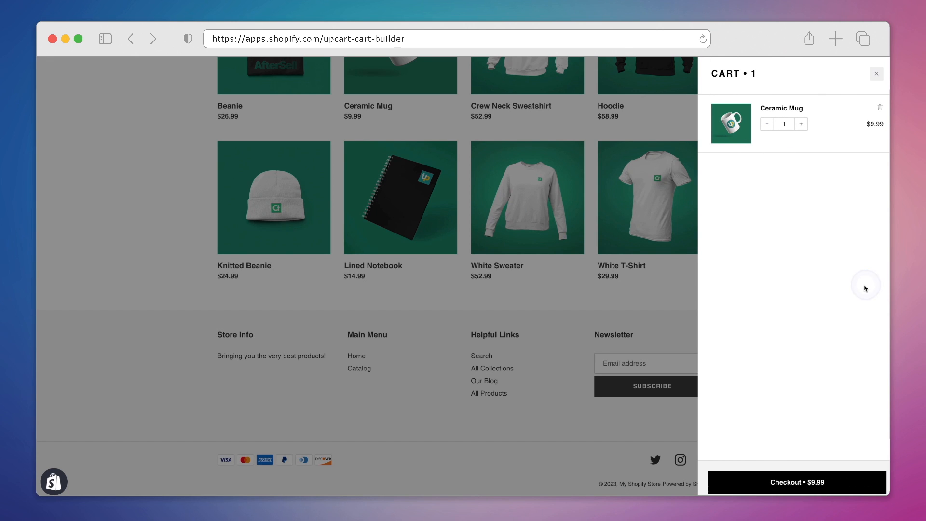
left_click(673, 319)
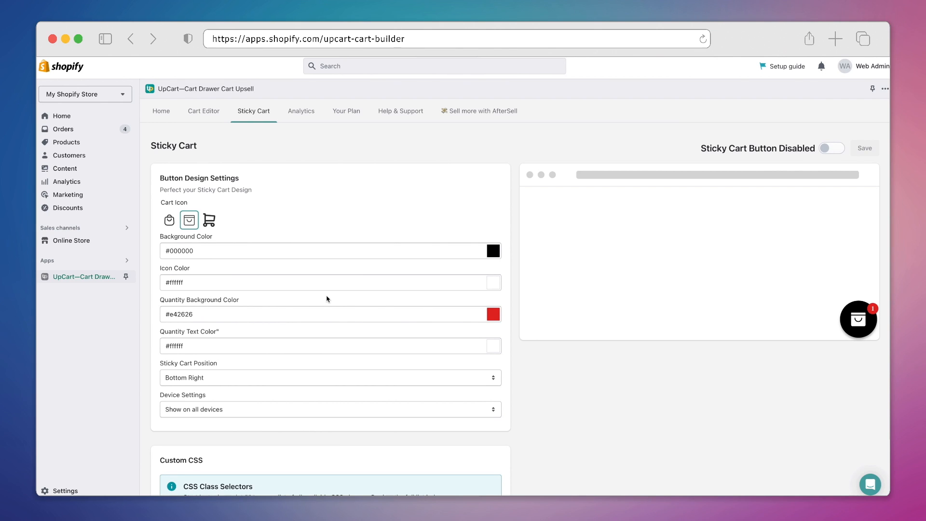
Choose the rounded shopping bag as the sticky cart's icon and set its background color to #36393b
left_click(210, 221)
left_click(169, 220)
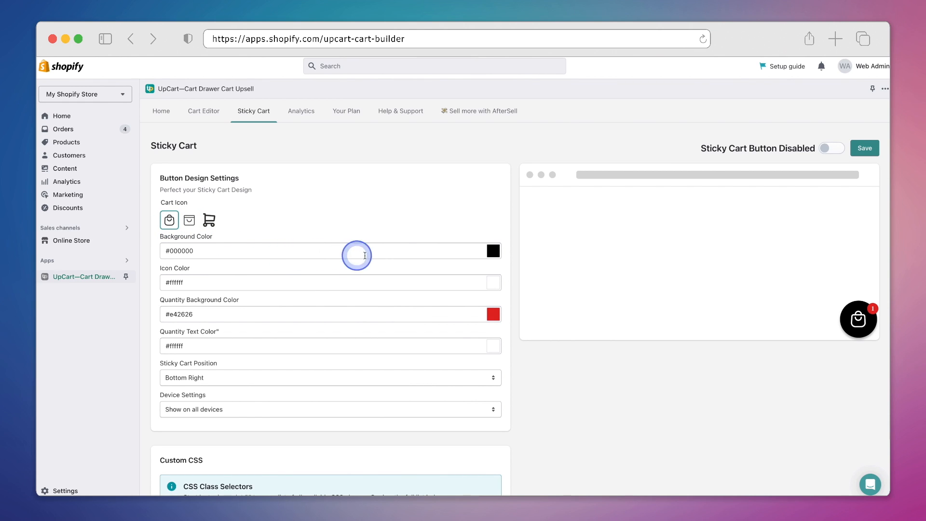
left_click(493, 254)
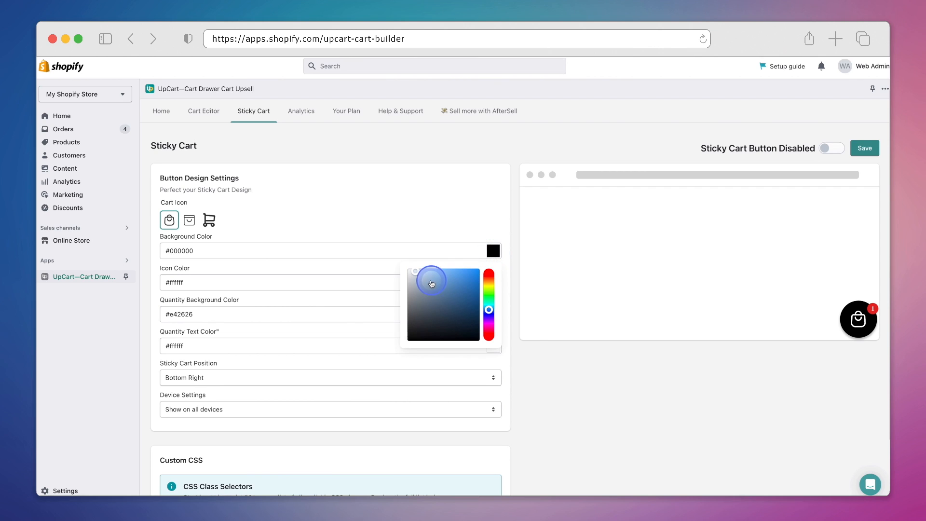
left_click(414, 326)
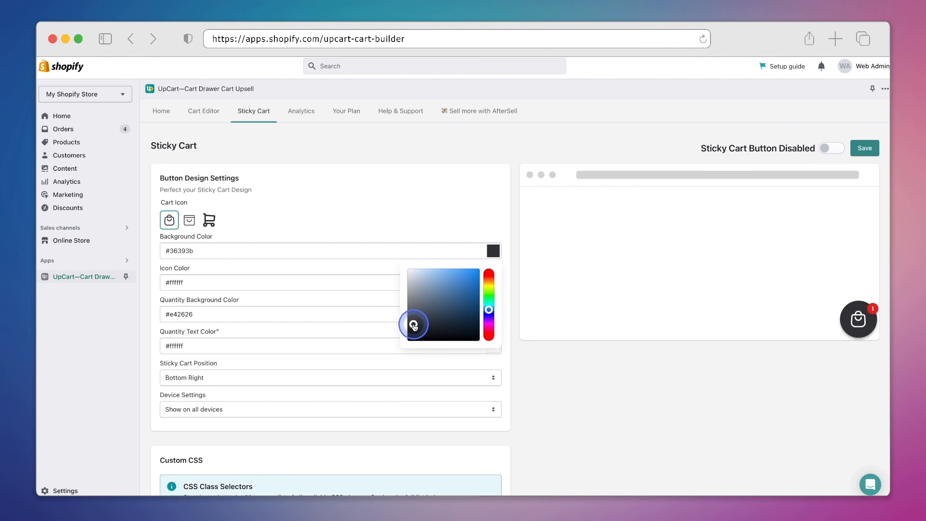
left_click(538, 372)
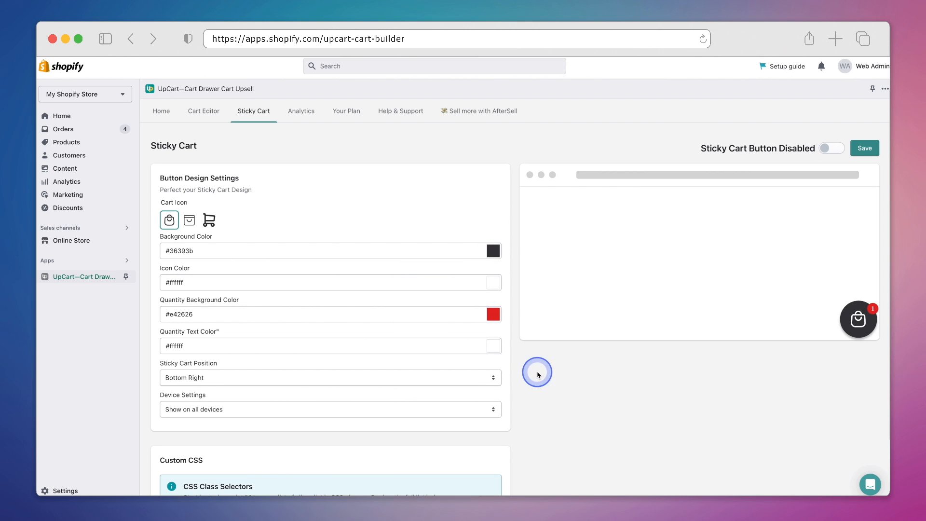
Review the sticky cart's position, device and custom CSS options, and save the button design
left_click(497, 378)
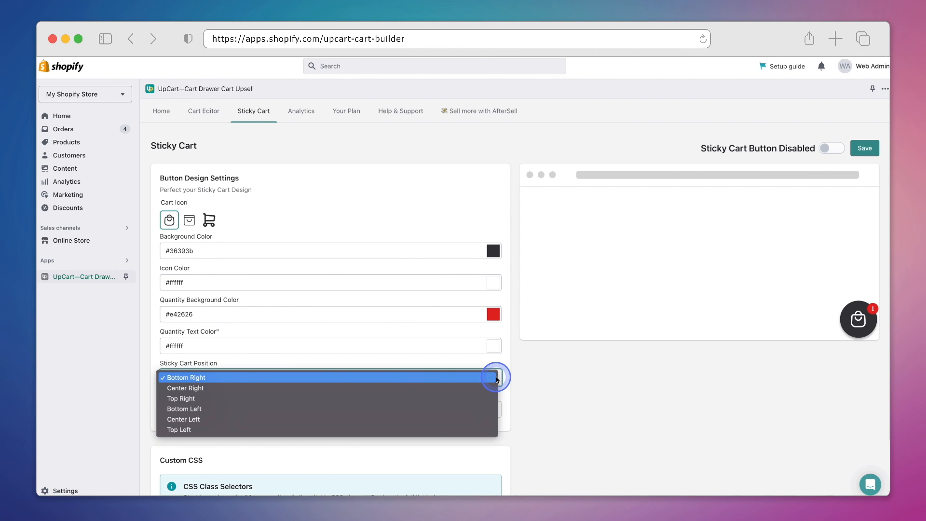
left_click(521, 375)
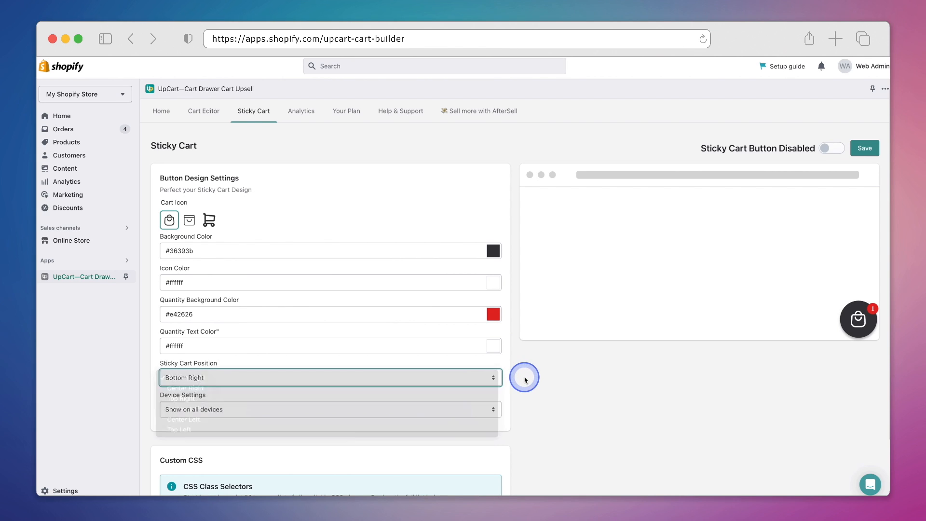
left_click(479, 412)
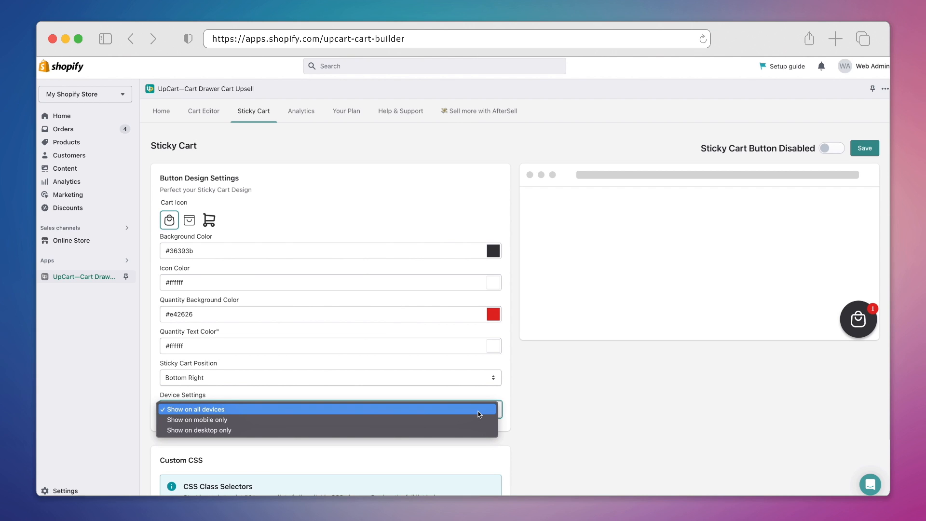
left_click(520, 414)
scroll(523, 416, "down", 5)
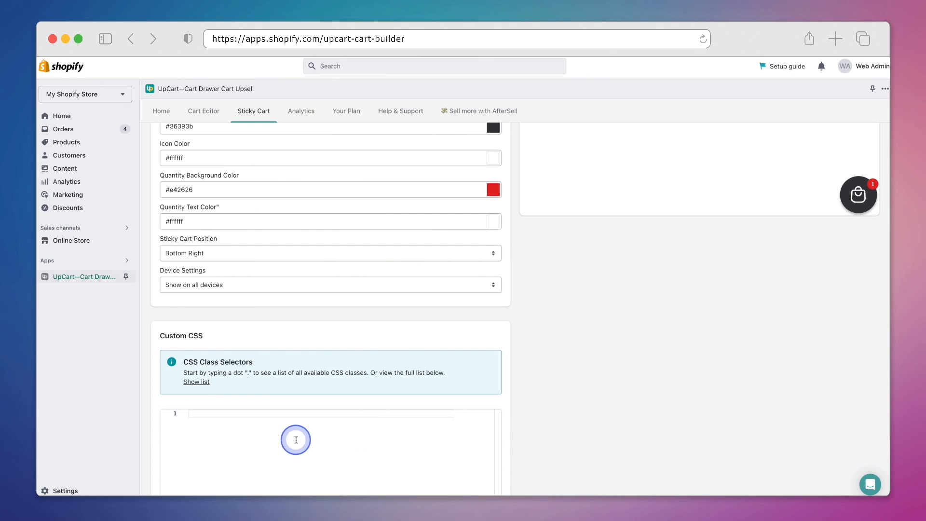
scroll(312, 310, "up", 5)
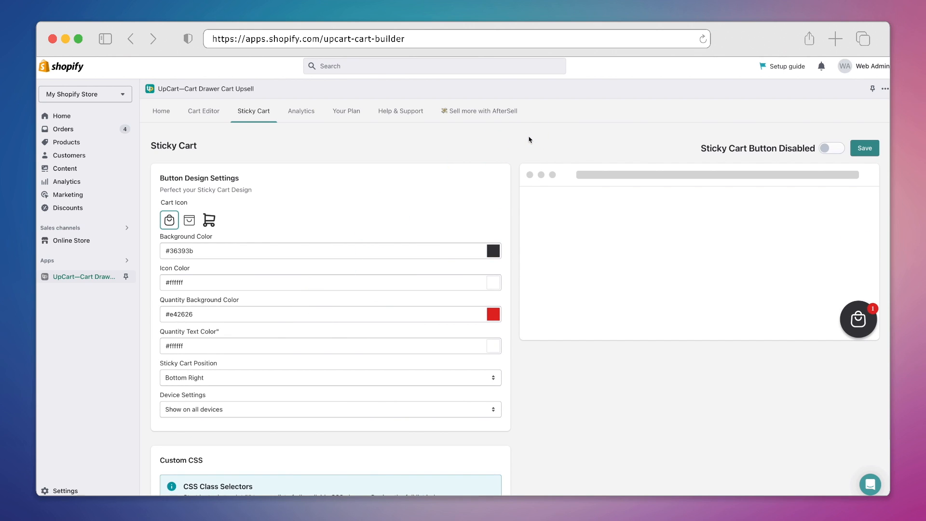
left_click(858, 153)
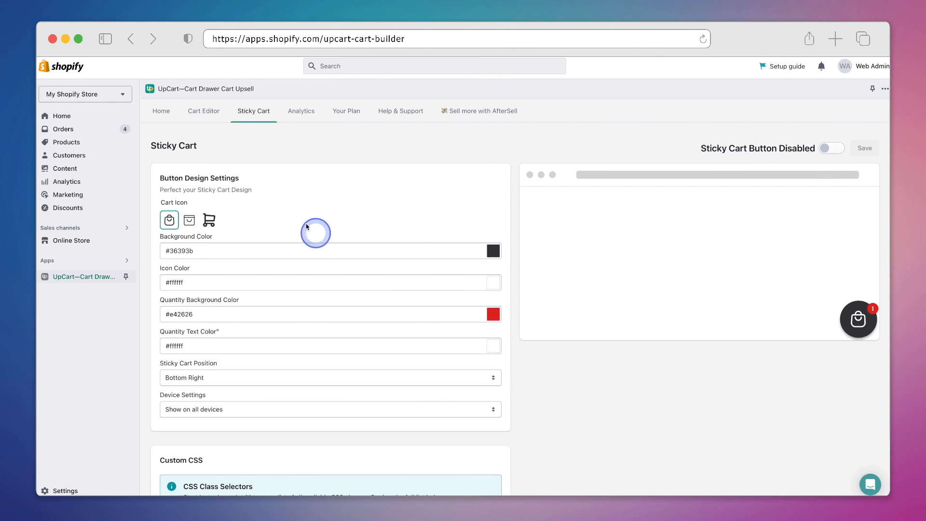
Open the Cart Editor and review the theme and colour settings of the cart design
left_click(207, 117)
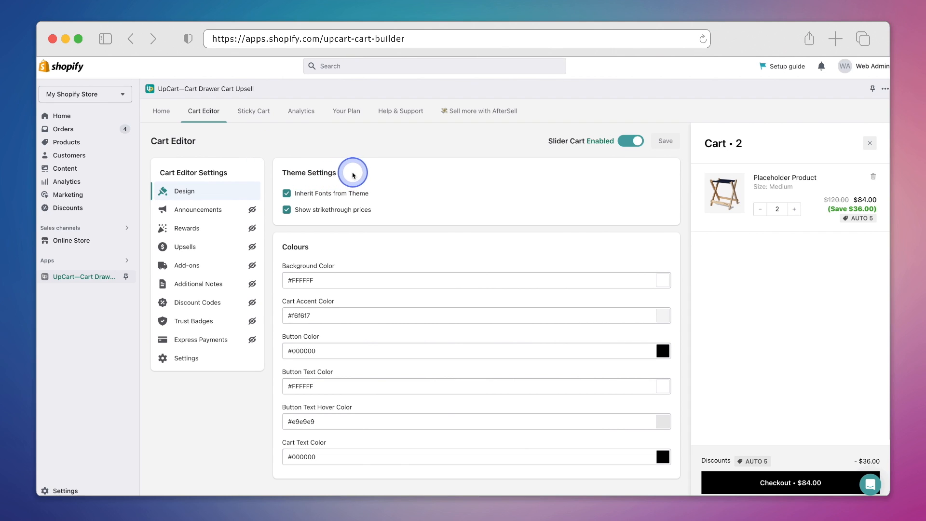
triple_click(331, 172)
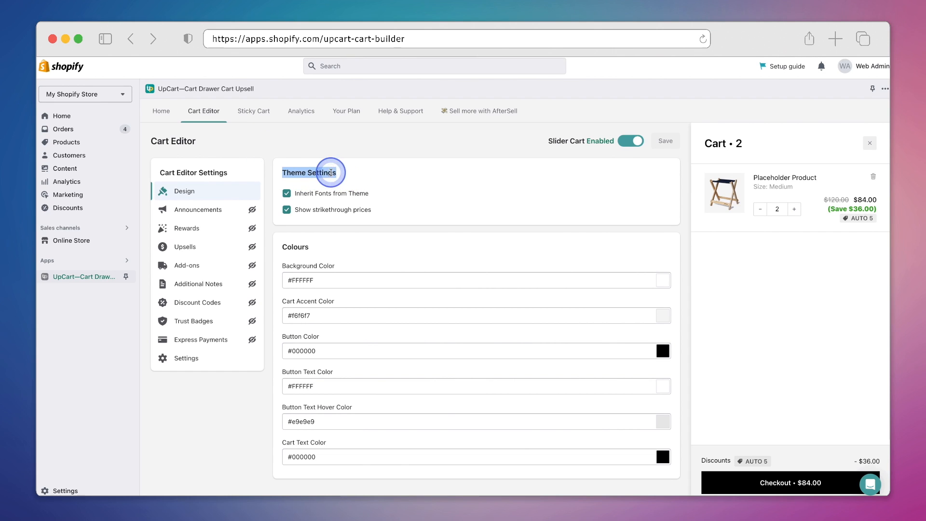
left_click(372, 175)
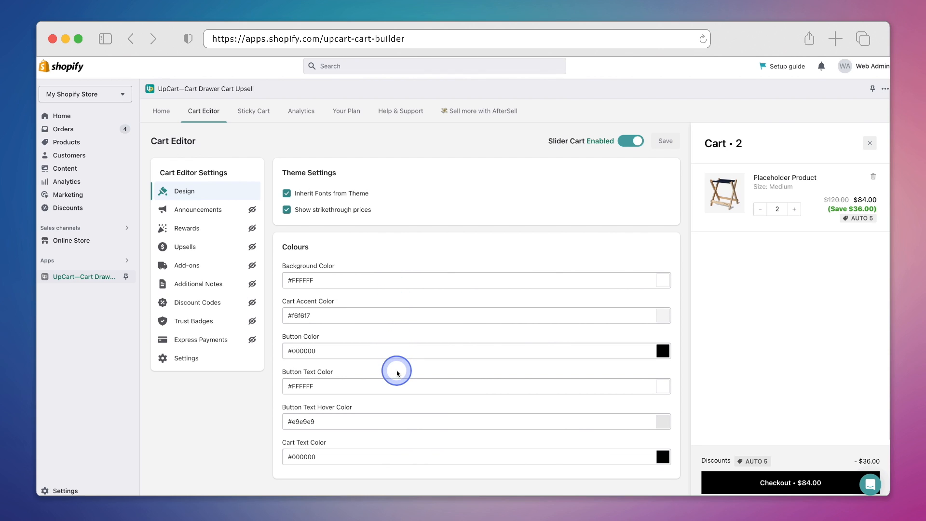
Enable announcements for the slider cart and check the announcement banner in the cart preview
left_click(185, 213)
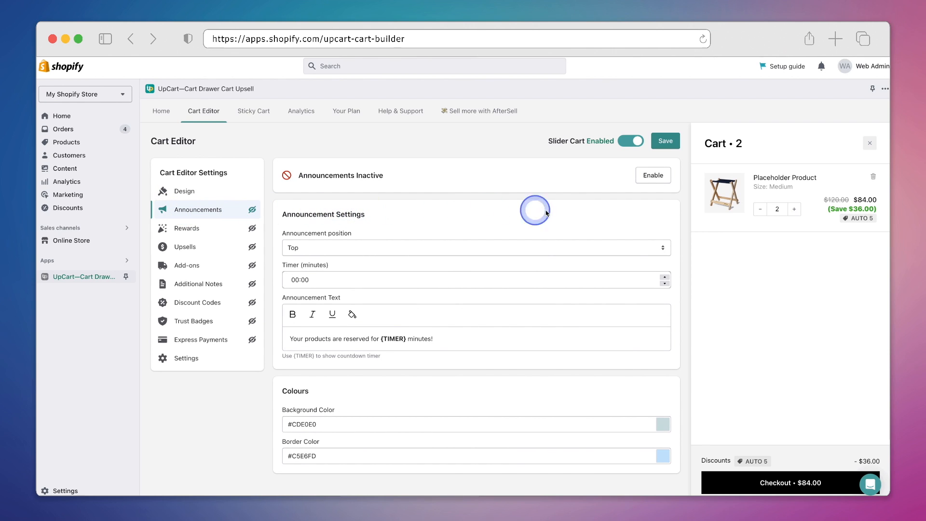
left_click(666, 181)
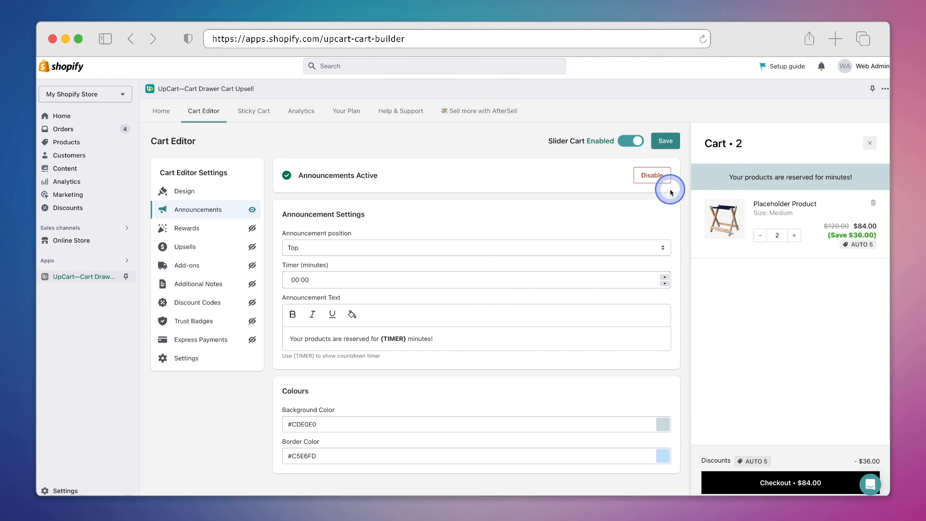
left_click_drag(738, 178, 877, 179)
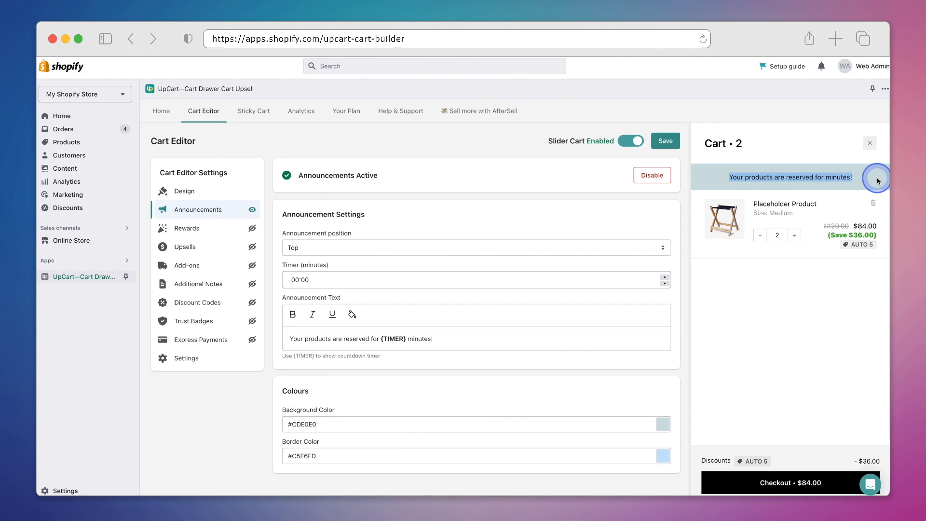
left_click(878, 181)
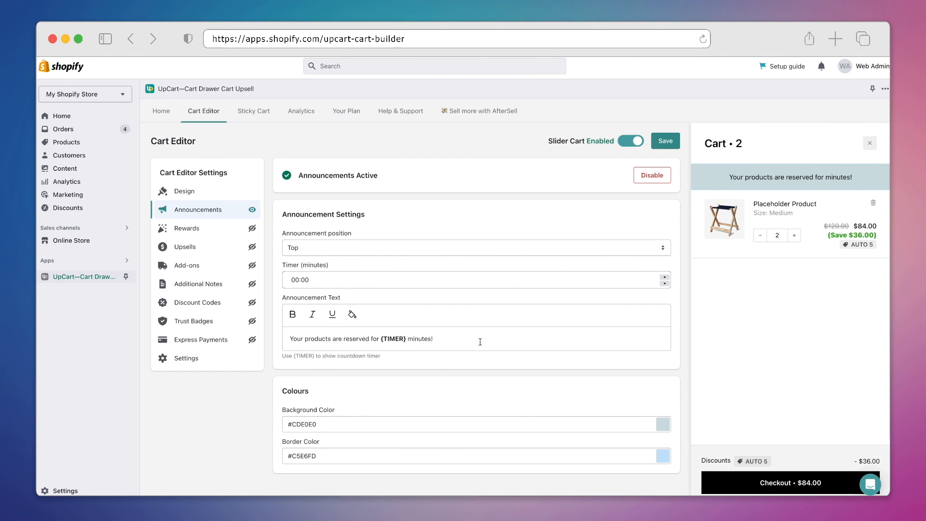
Change the announcement text to "Our sale ends in {TIMER} minutes!" and set the timer to 59:00 minutes
left_click_drag(478, 342, 282, 338)
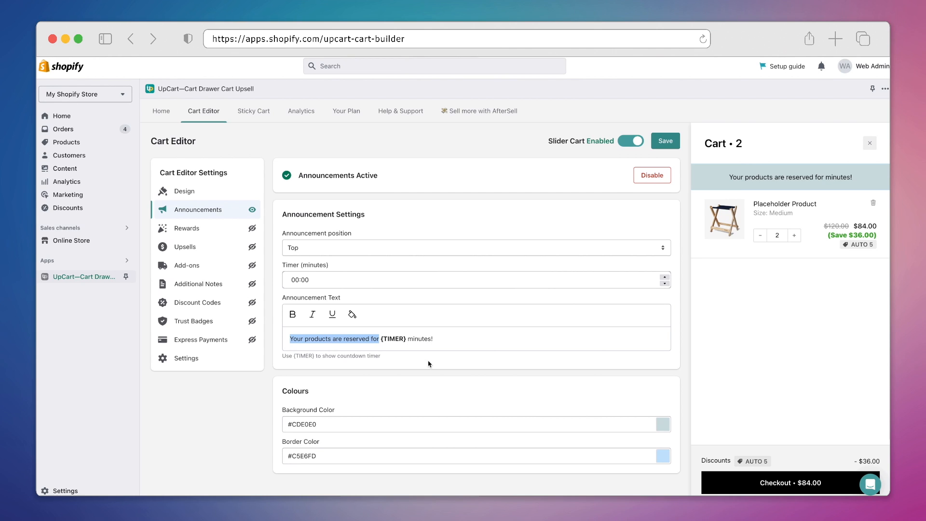
type("Our sale ends in")
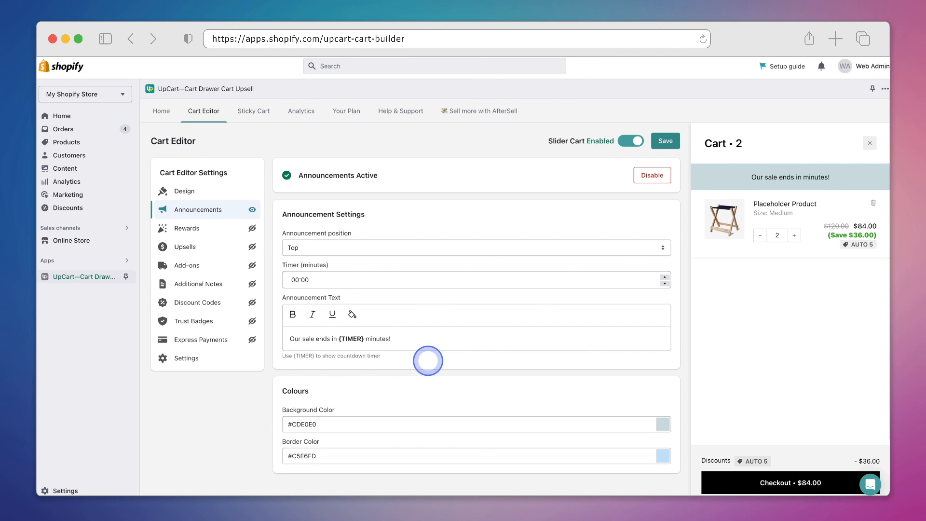
left_click(296, 279)
type("59")
left_click(424, 361)
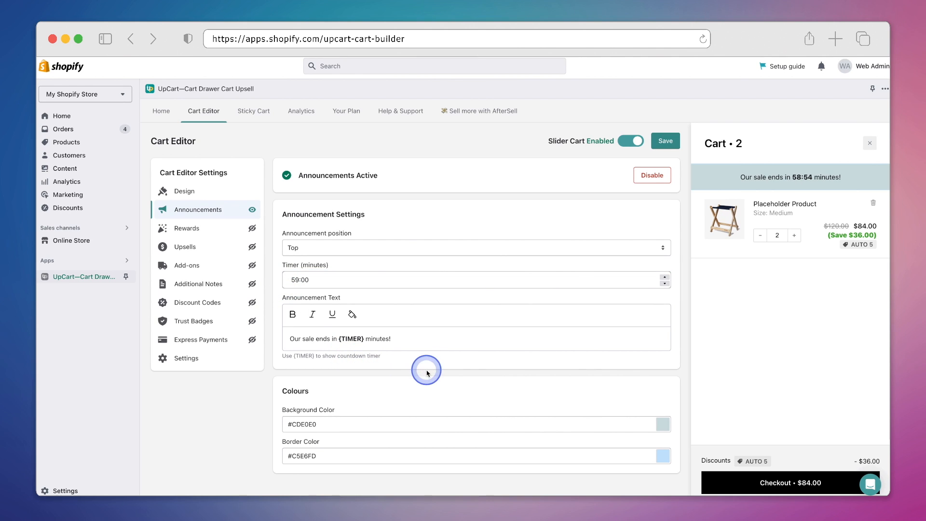
Set the announcement's background color to #0e0e0e and its border color to #fa1010
left_click(663, 428)
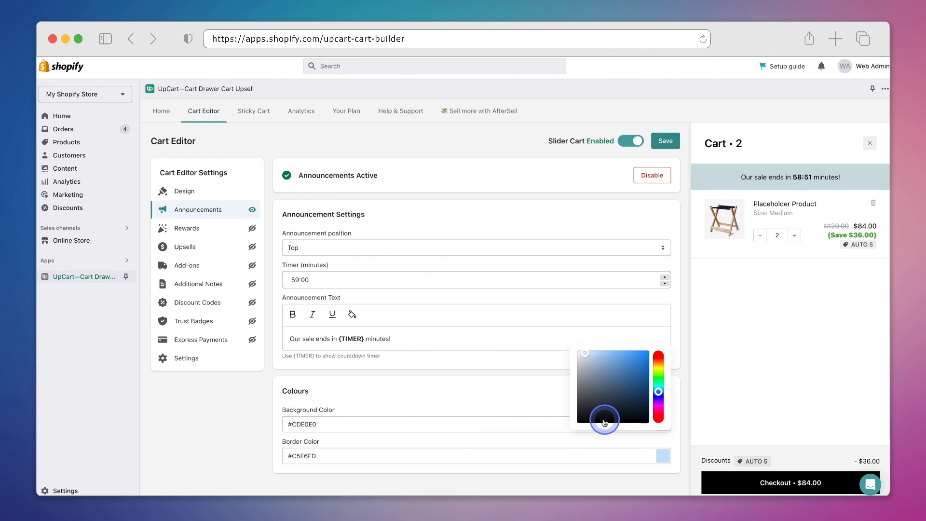
left_click(579, 419)
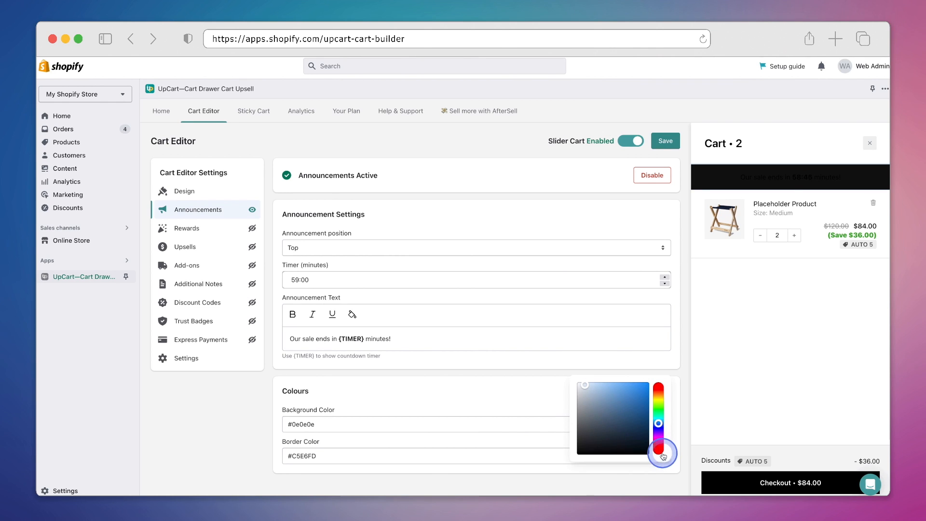
left_click(658, 387)
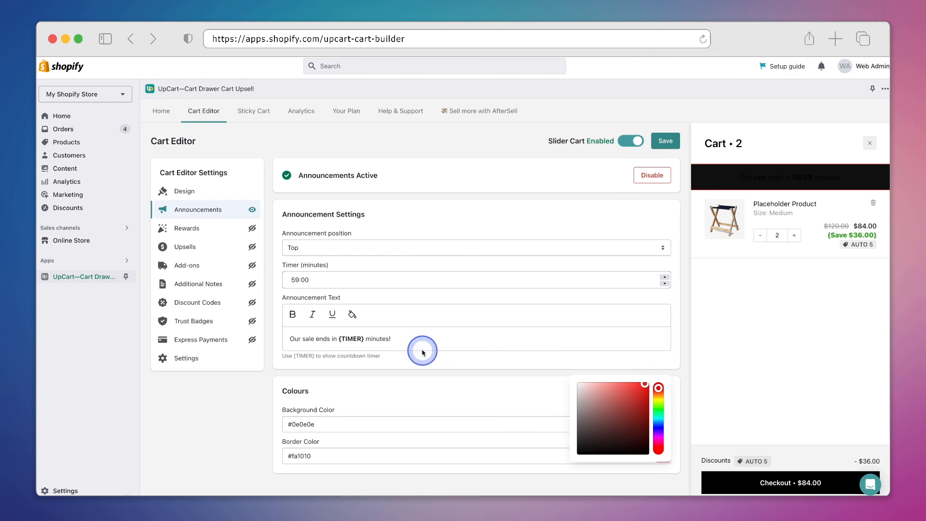
Change the color of the whole announcement text to light grey #e9e9e9
left_click(397, 336)
triple_click(397, 337)
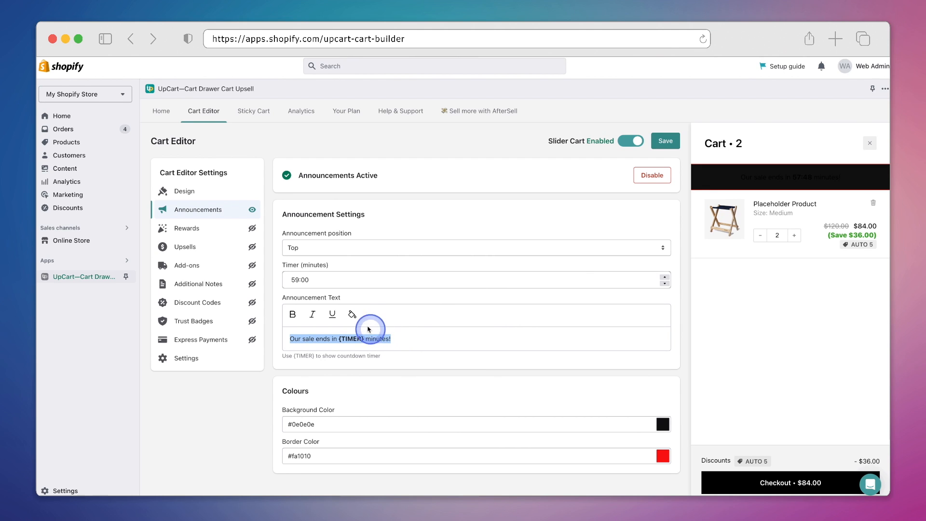
left_click(352, 314)
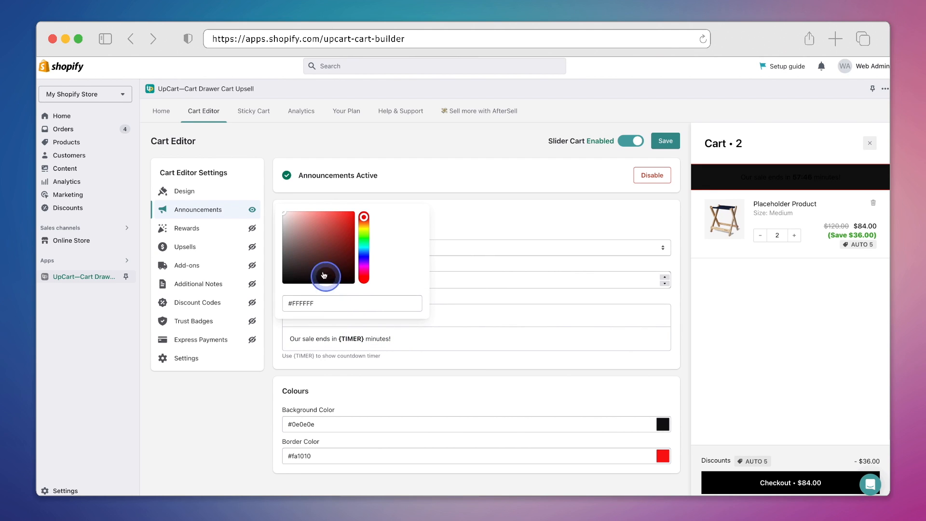
left_click(284, 218)
left_click_drag(284, 218, 281, 219)
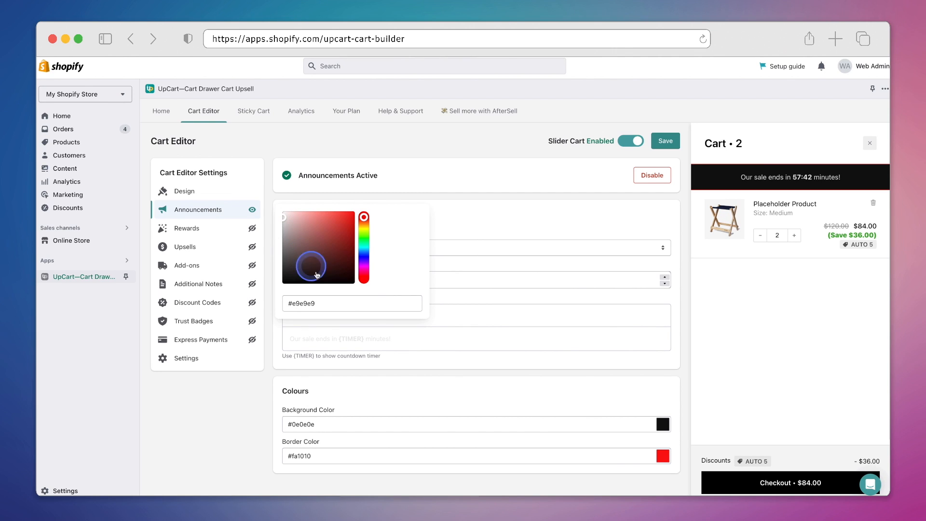
Color only the {TIMER} placeholder in the announcement text red #f80d0d and save the announcement settings
left_click(367, 337)
left_click_drag(364, 338, 340, 338)
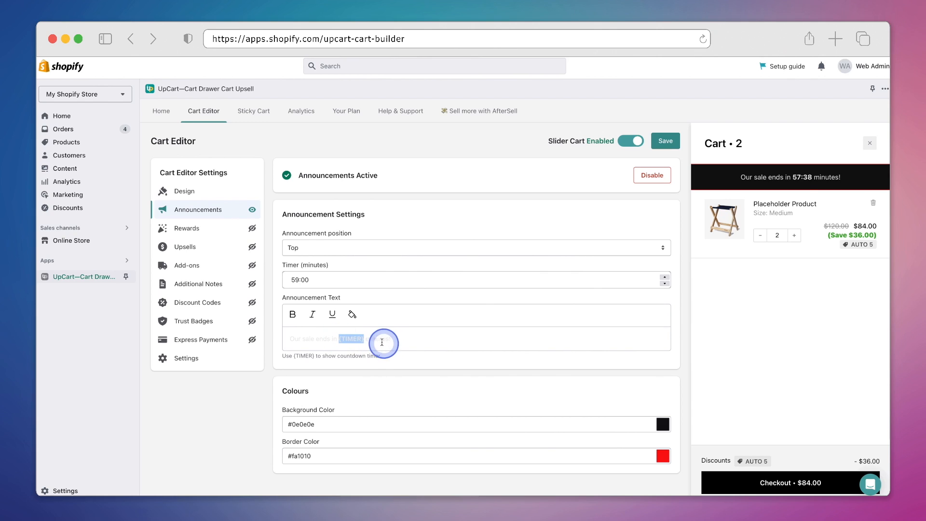
left_click(352, 314)
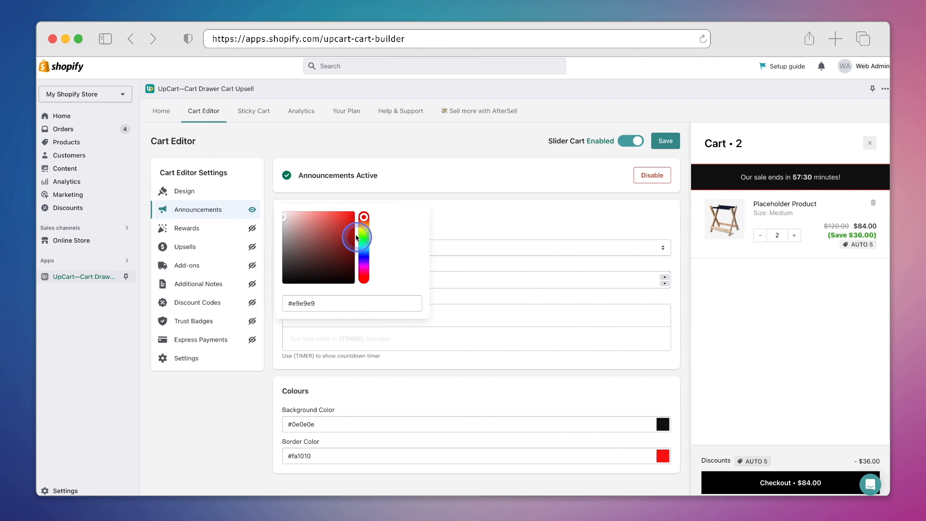
left_click(351, 215)
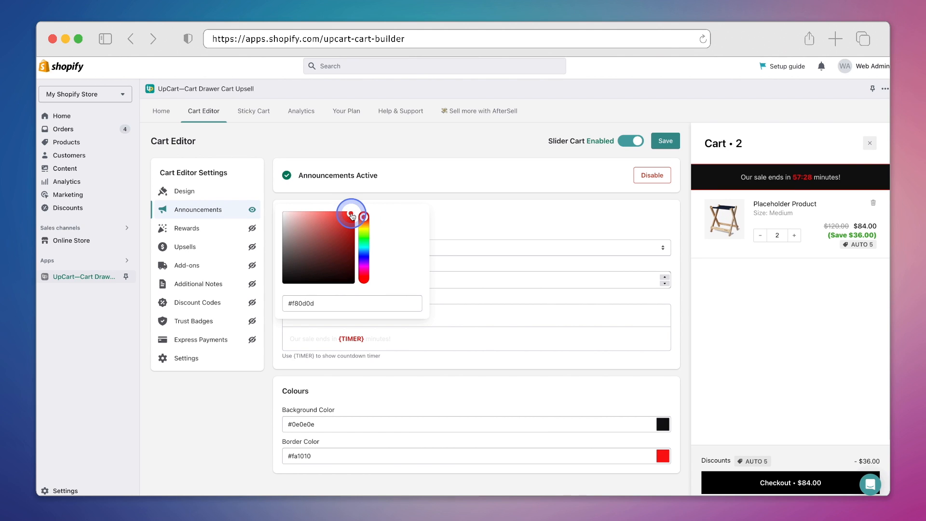
left_click(455, 225)
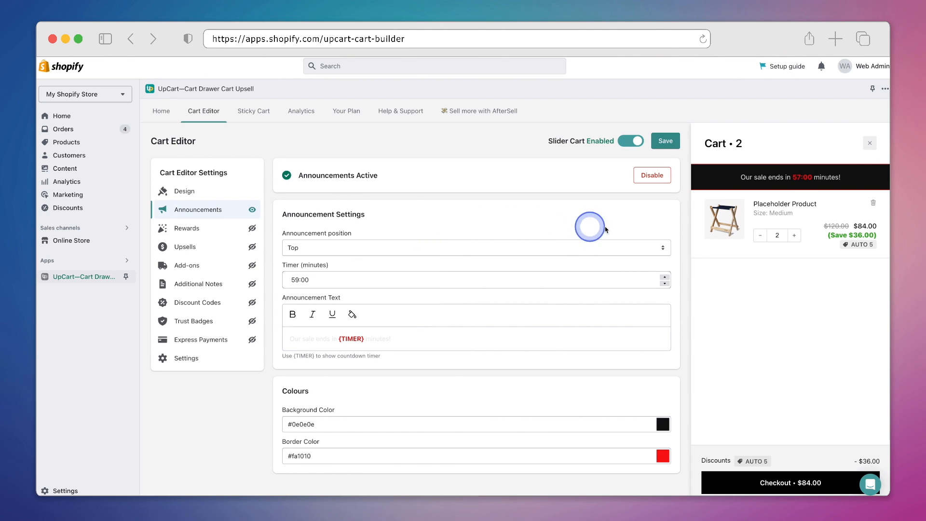
left_click(667, 142)
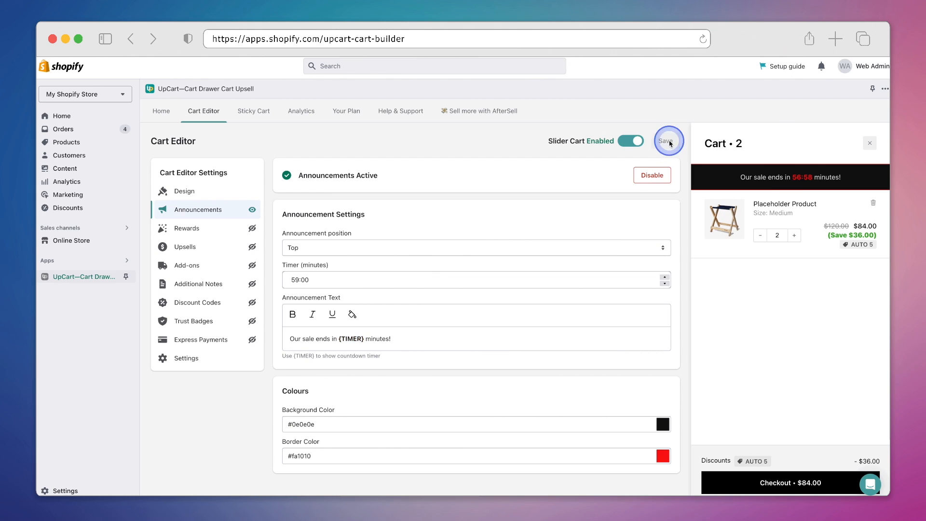
Enable rewards for the slider cart and check the free shipping progress bar in the cart preview
left_click(229, 230)
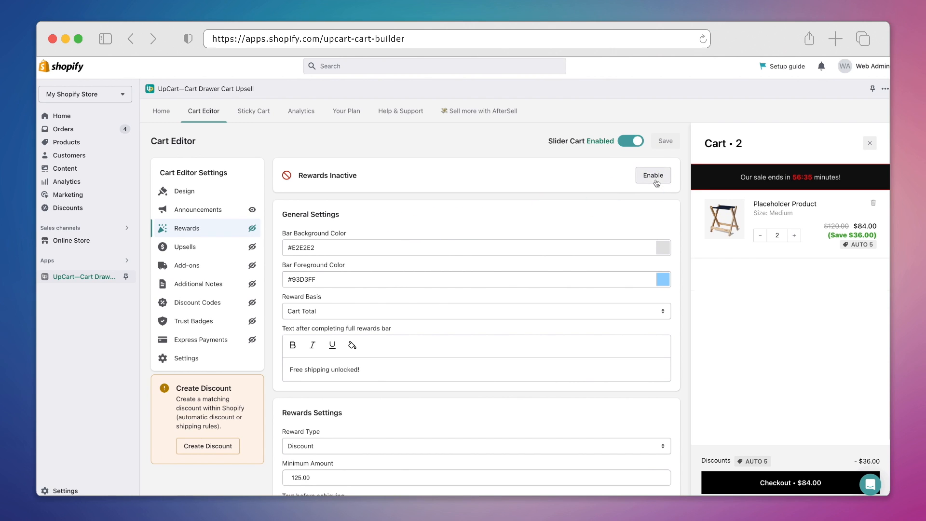
left_click(655, 181)
left_click_drag(729, 220, 866, 209)
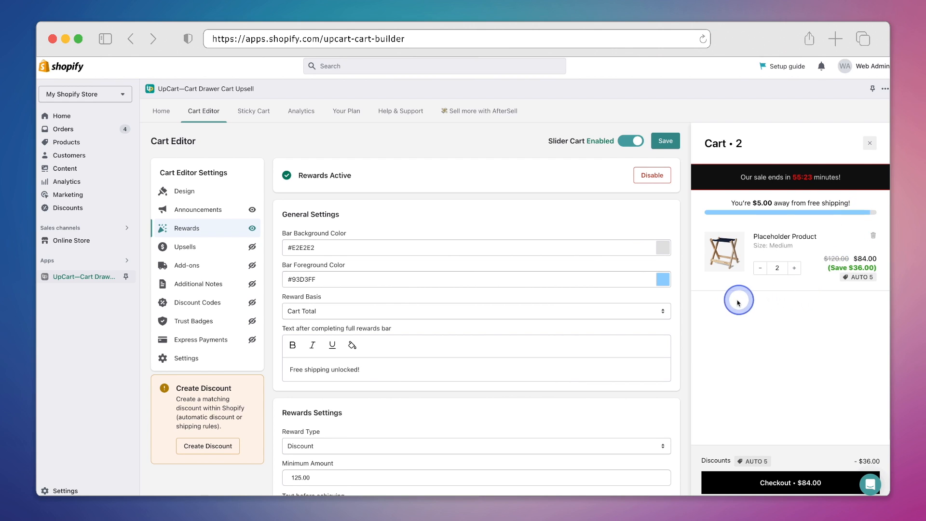
Set the rewards bar's foreground color to #f51919 and review the Reward Basis options and the completion text
left_click(664, 281)
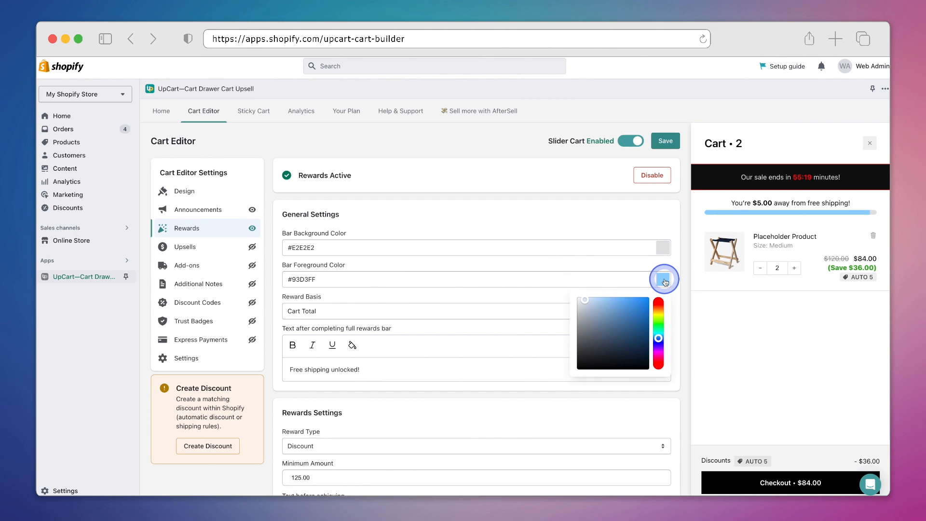
left_click(659, 303)
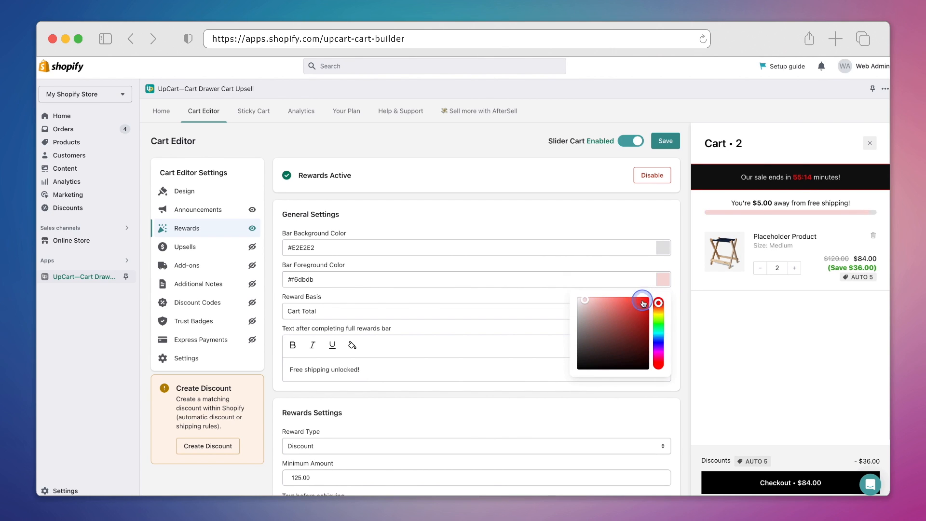
left_click(642, 301)
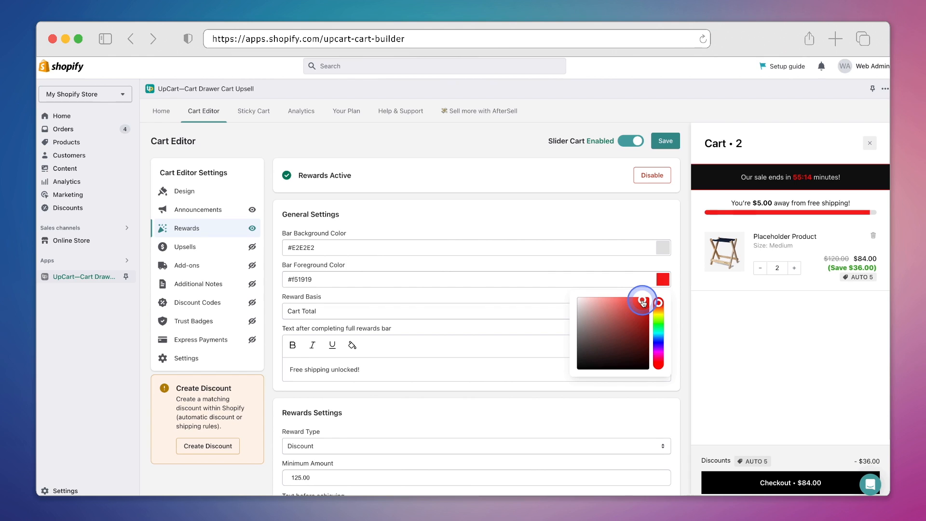
left_click(671, 300)
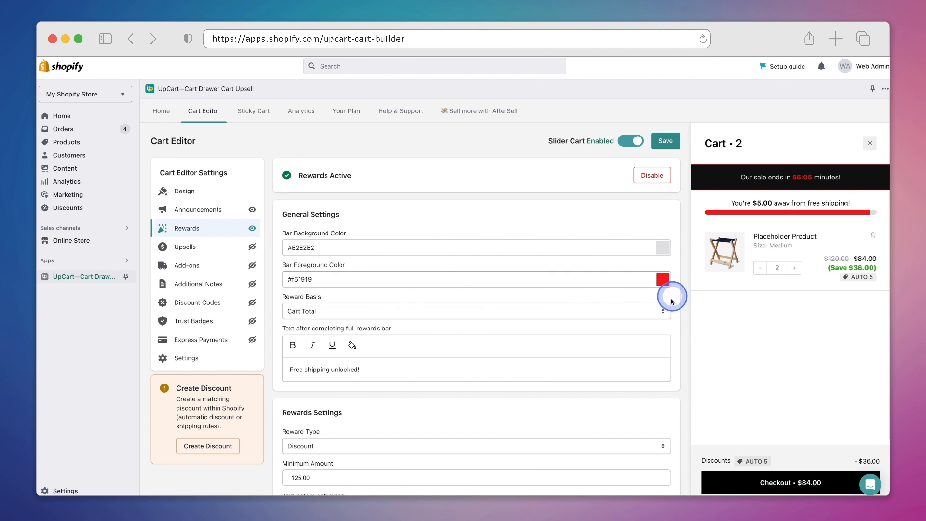
left_click(632, 311)
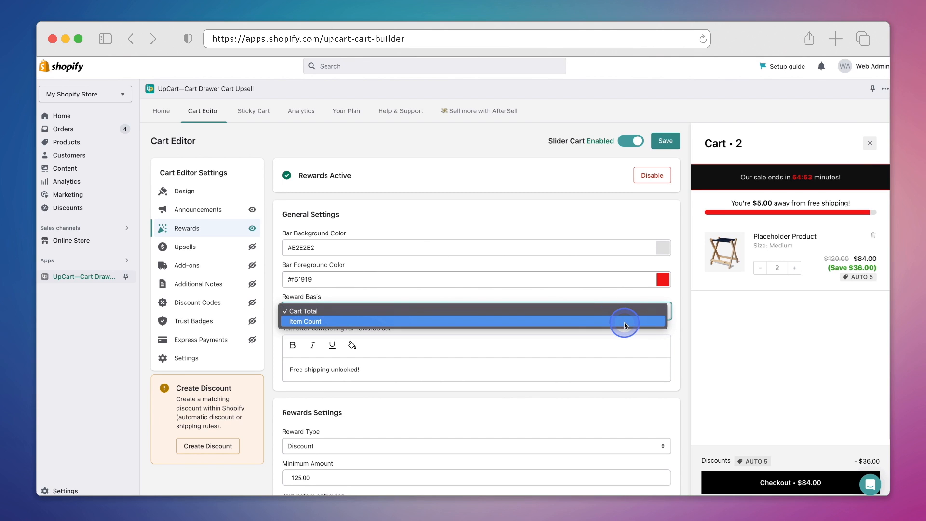
left_click(630, 297)
triple_click(523, 369)
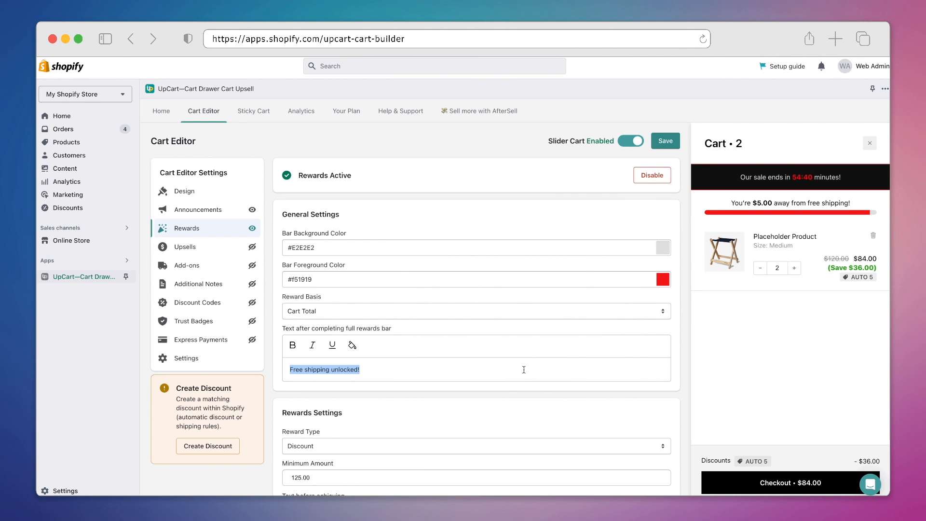
Set the reward type to Shipping with a minimum amount of 100.00 and save the rewards settings
scroll(524, 369, "down", 5)
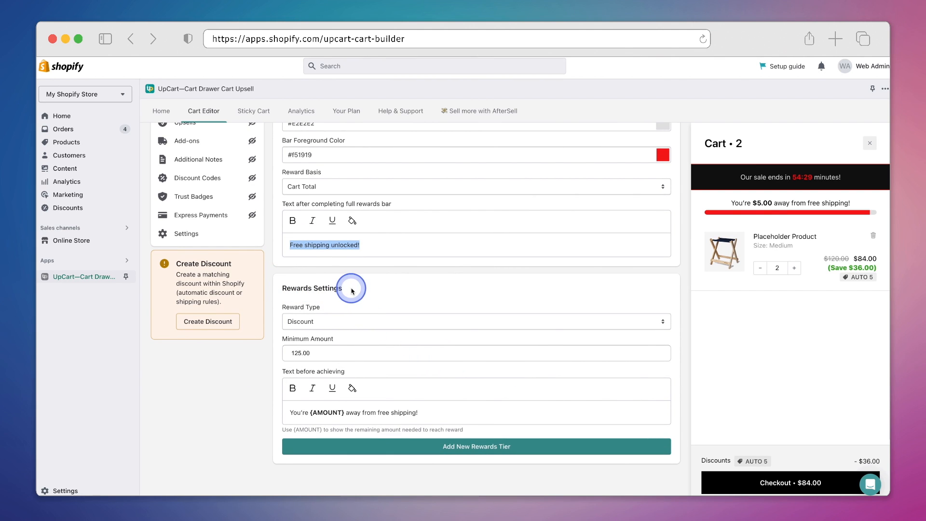
left_click(368, 322)
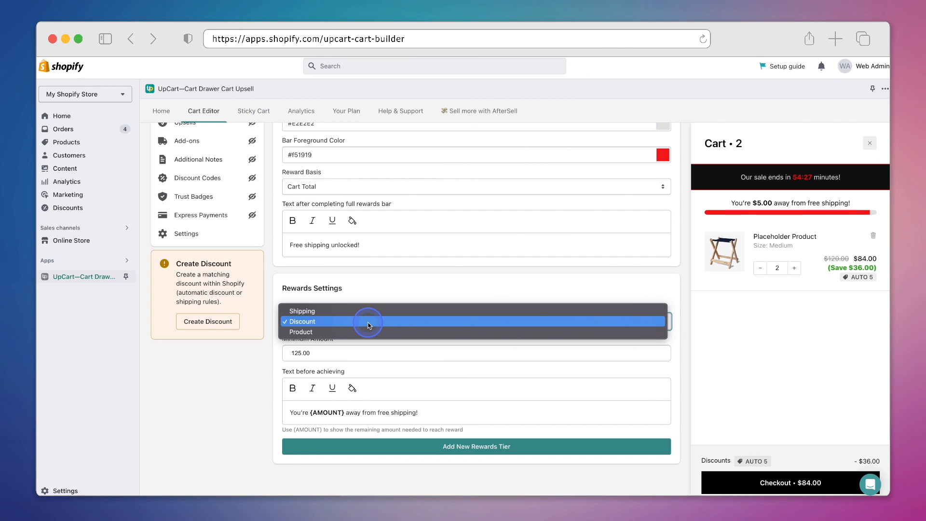
left_click(367, 313)
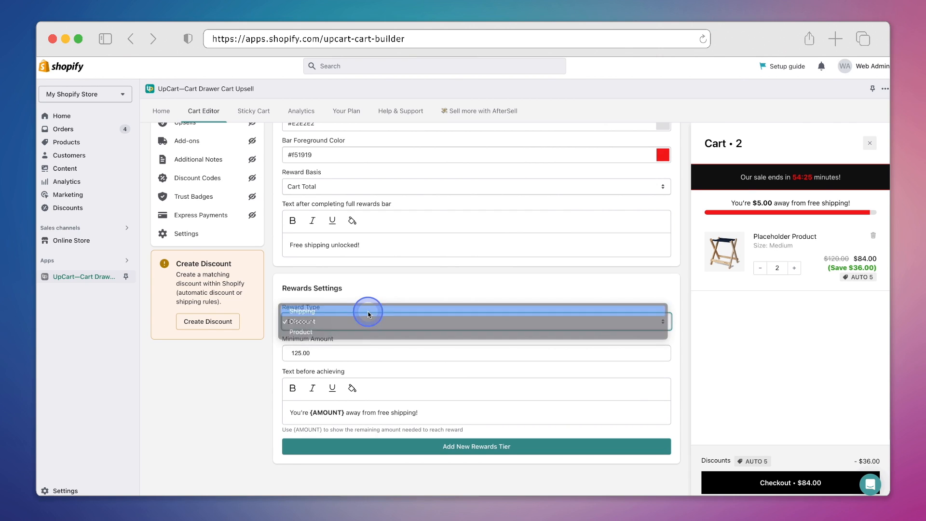
double_click(368, 355)
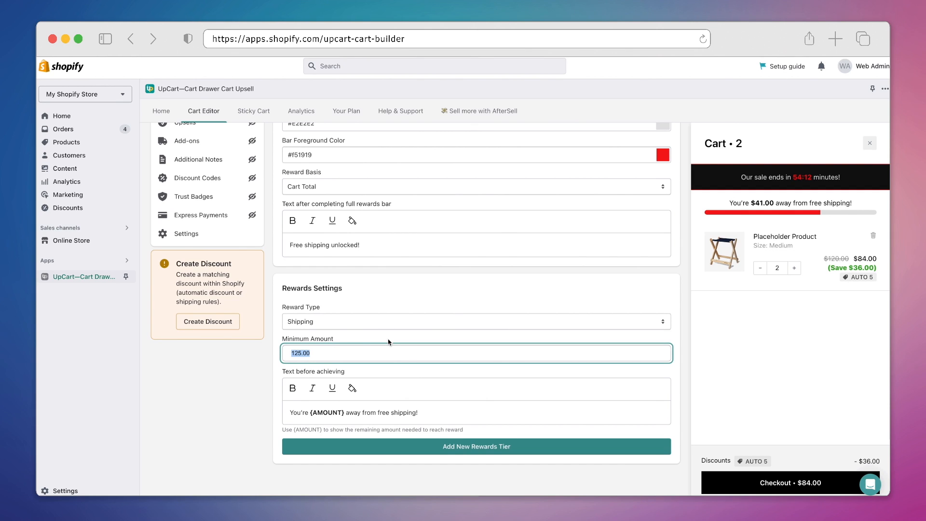
type("100.00")
left_click(403, 369)
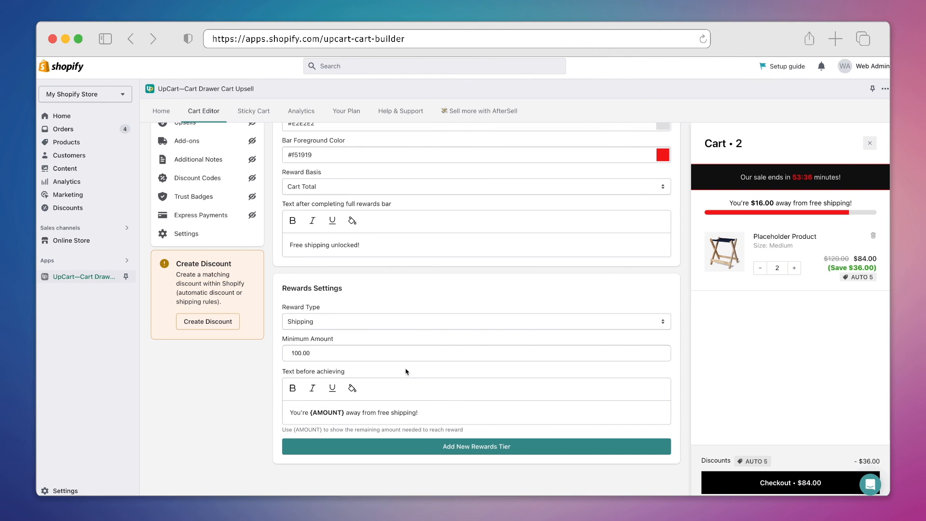
scroll(615, 276, "up", 5)
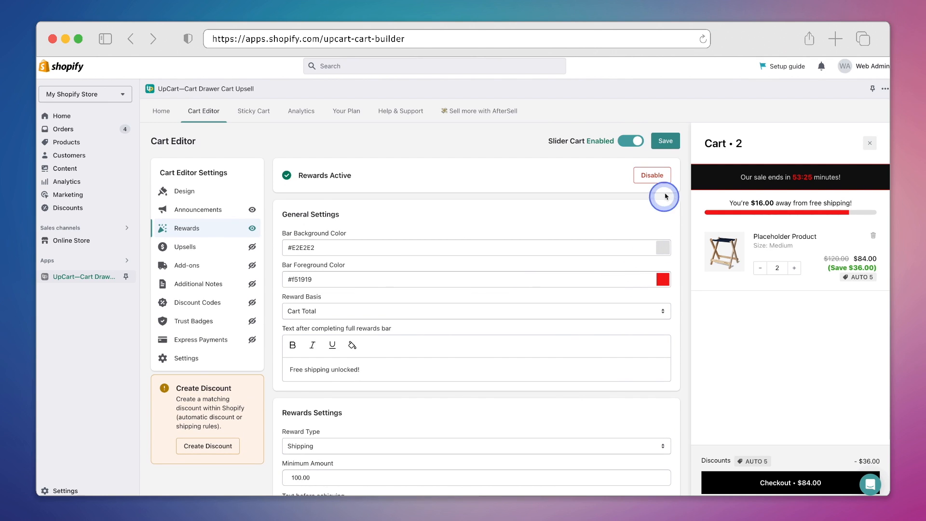
left_click(665, 142)
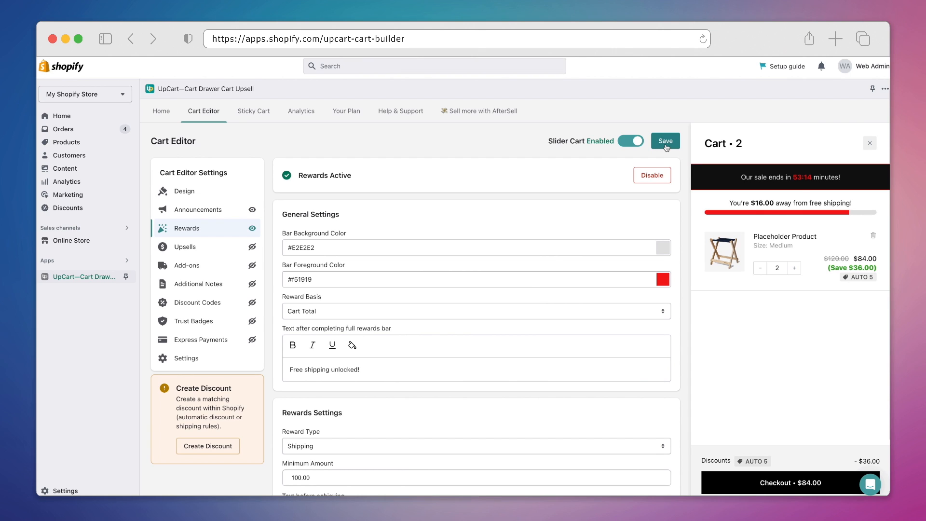
left_click(665, 141)
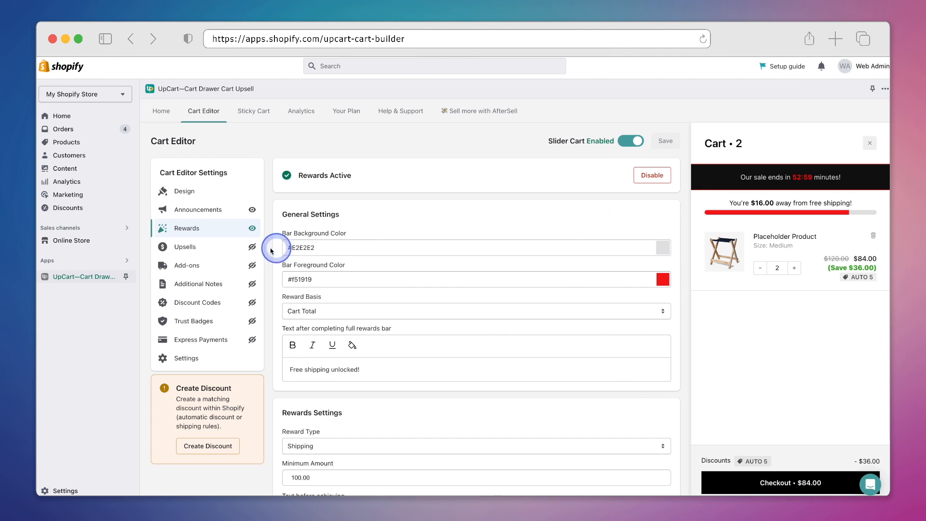
Enable upsells with AI recommended products and browse the suggested products in the cart preview
left_click(223, 249)
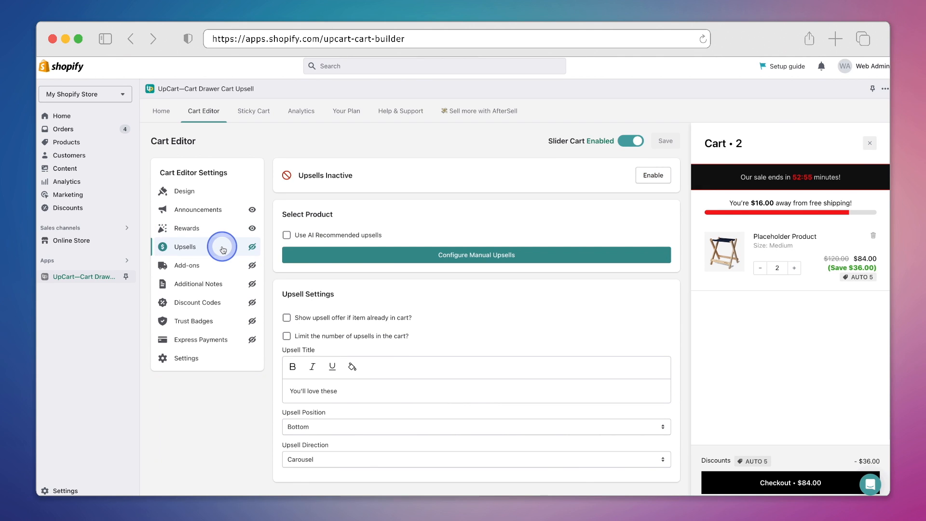
left_click(643, 174)
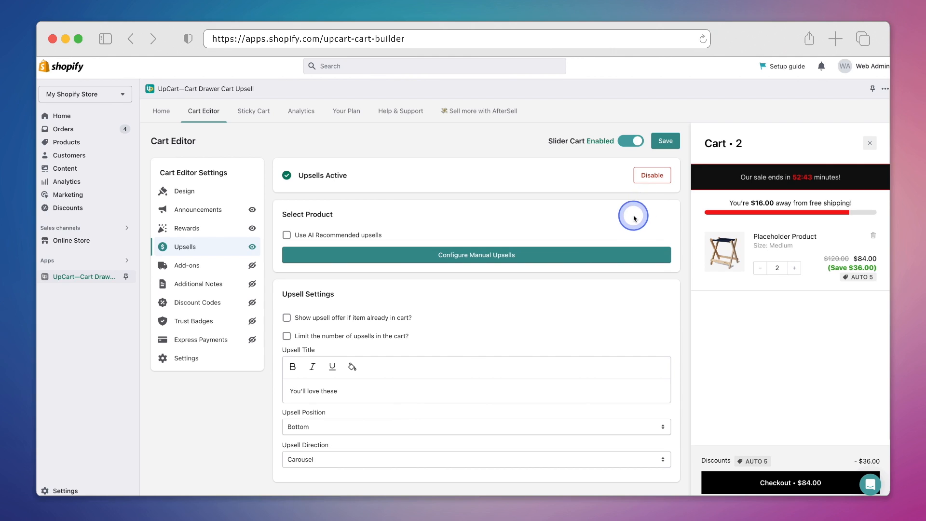
left_click(363, 237)
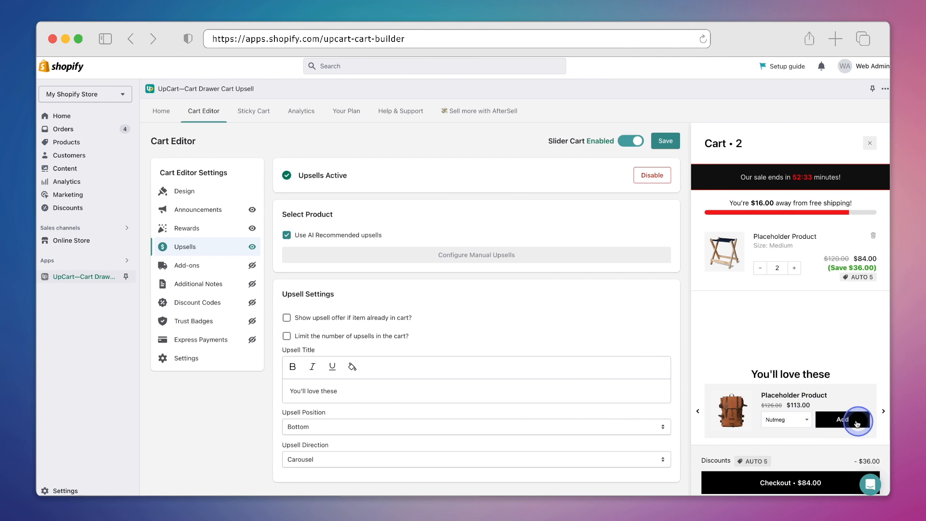
left_click(883, 413)
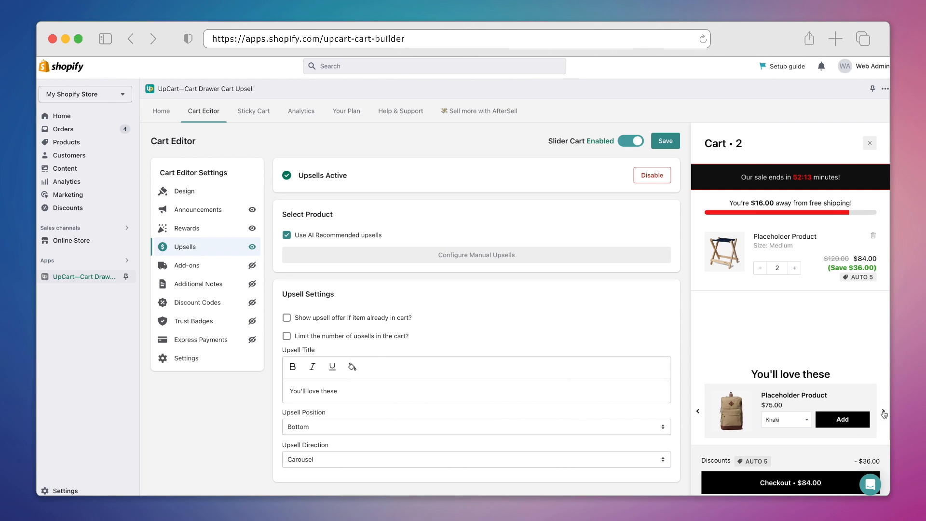
left_click(883, 413)
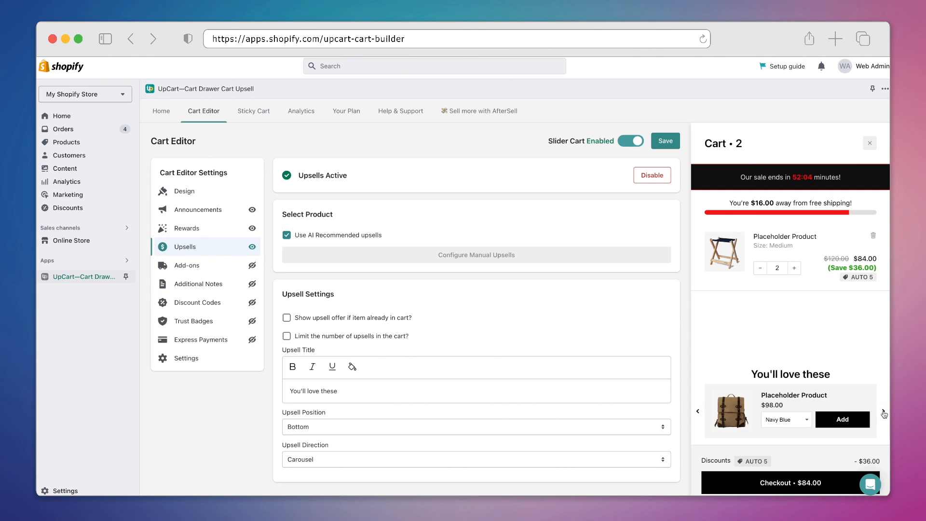
left_click(883, 413)
left_click(884, 413)
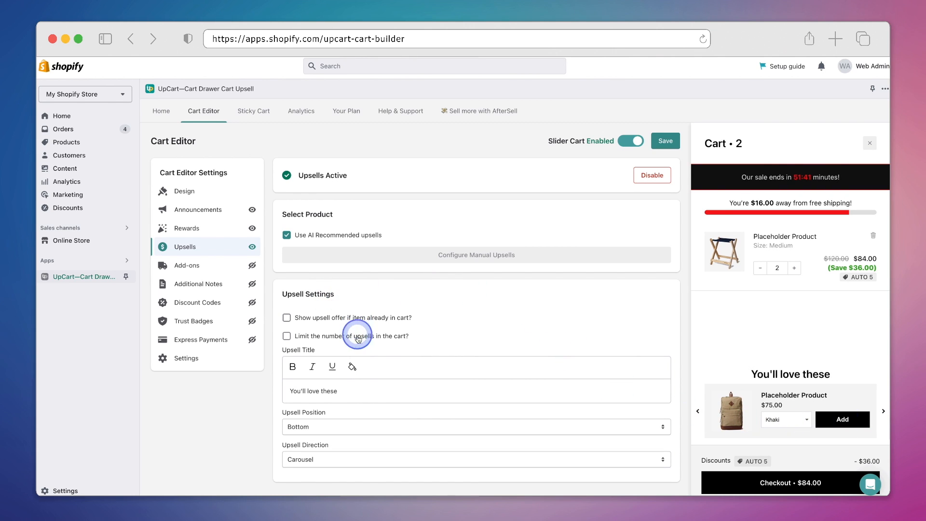
Set the upsell position to Top
left_click(362, 426)
left_click(360, 413)
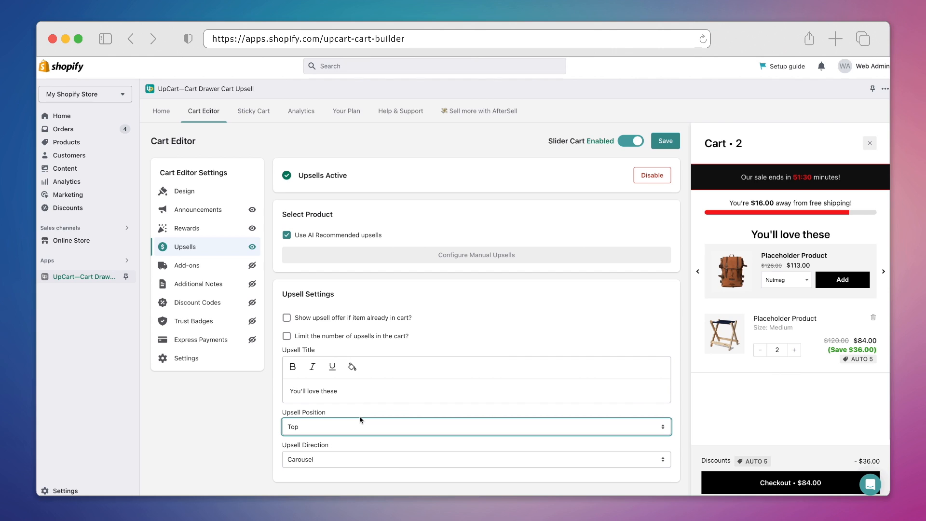
Try the Block upsell direction in the cart preview and switch it back to Carousel
left_click(364, 459)
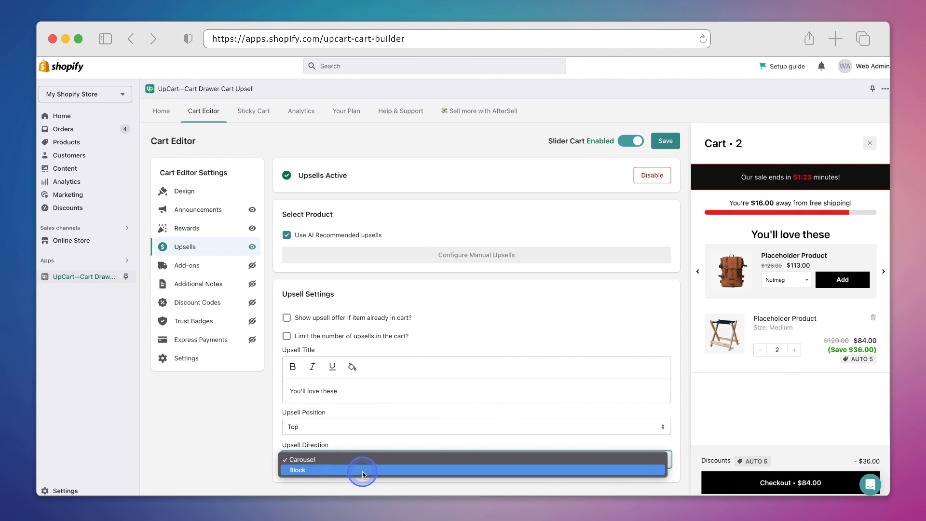
left_click(362, 470)
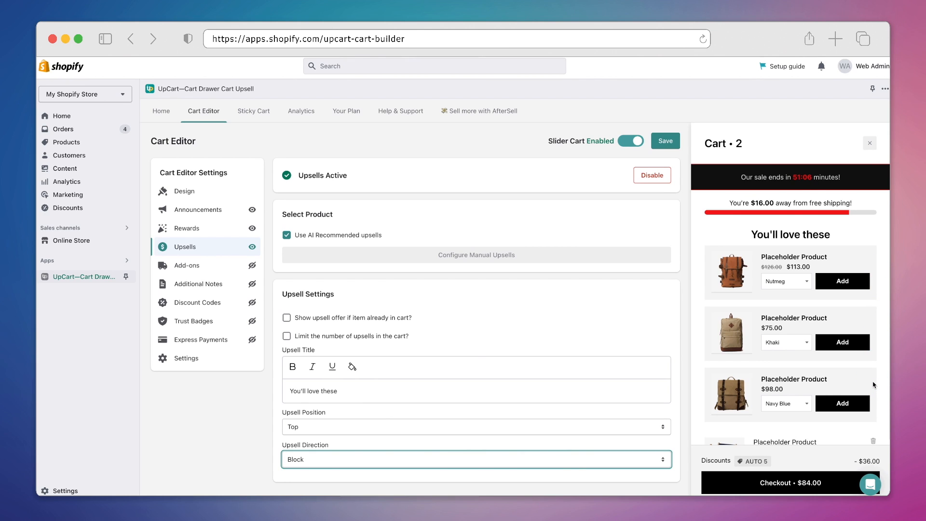
left_click(647, 460)
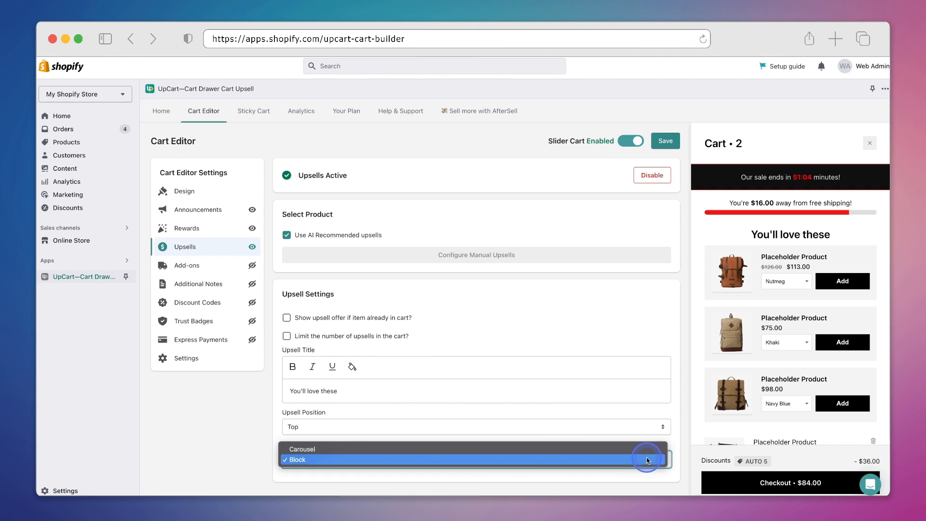
left_click(601, 449)
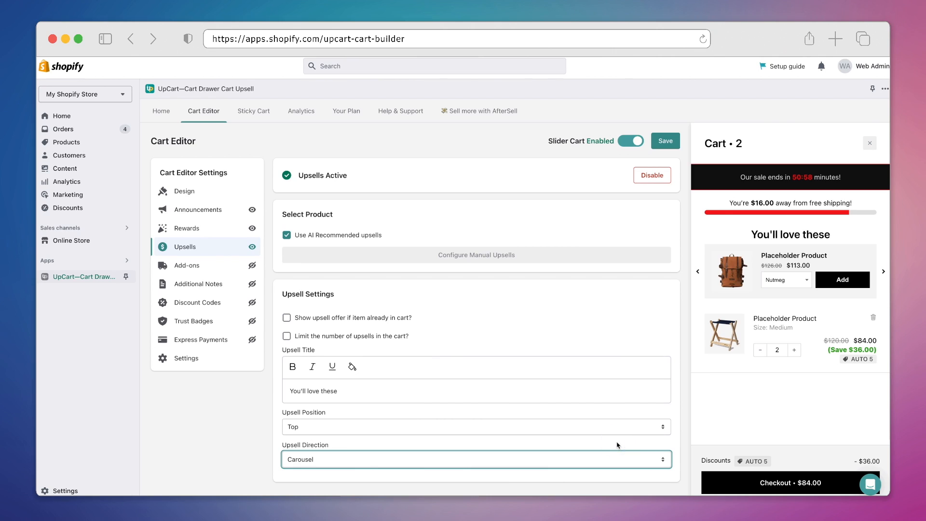
Save the upsell settings and enable cart add-ons with the Shipping Protection option
left_click(668, 144)
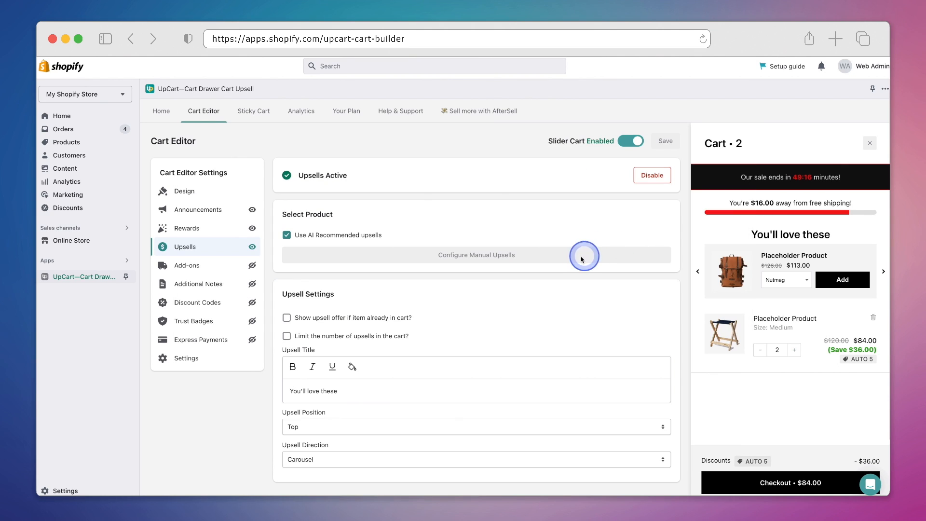
left_click(194, 270)
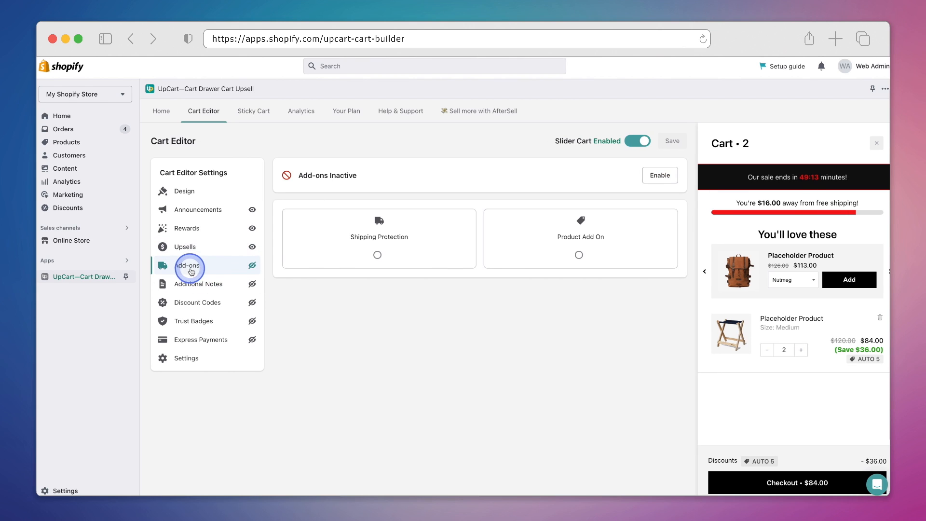
left_click(647, 175)
left_click(600, 246)
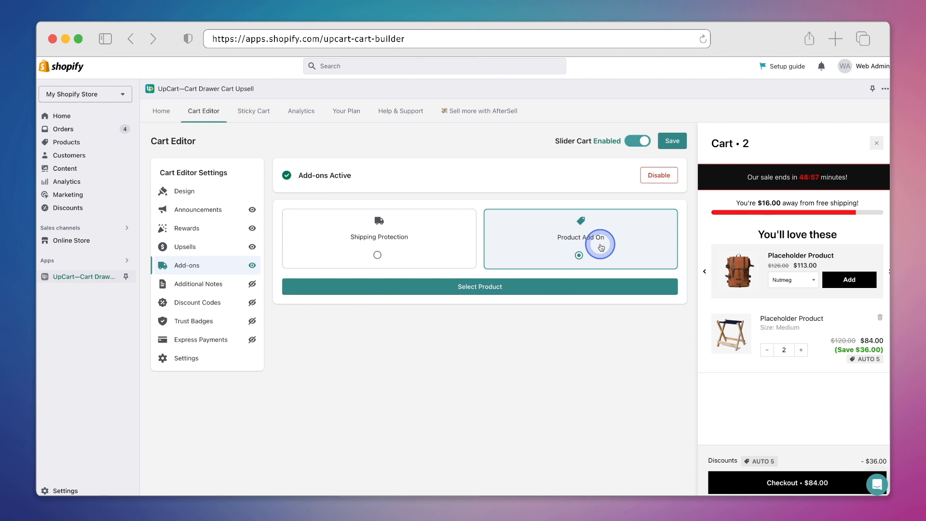
left_click(409, 250)
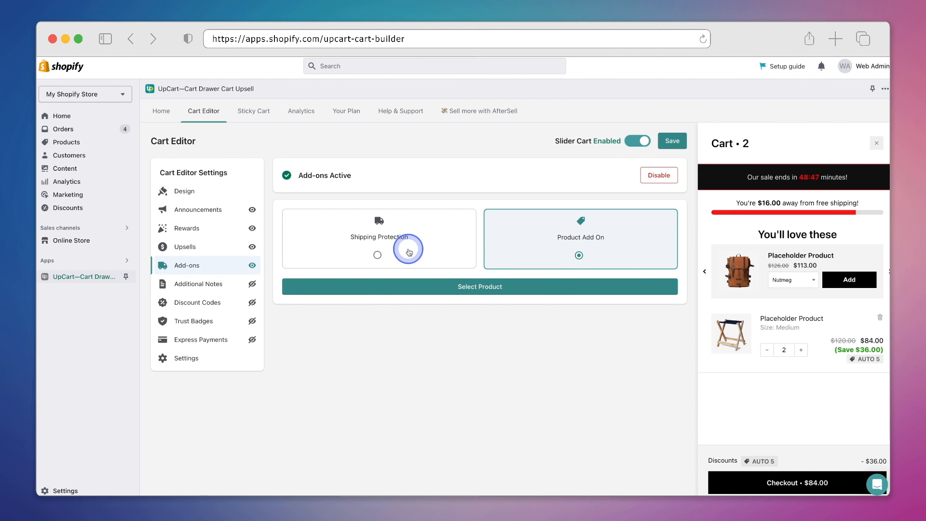
left_click(418, 287)
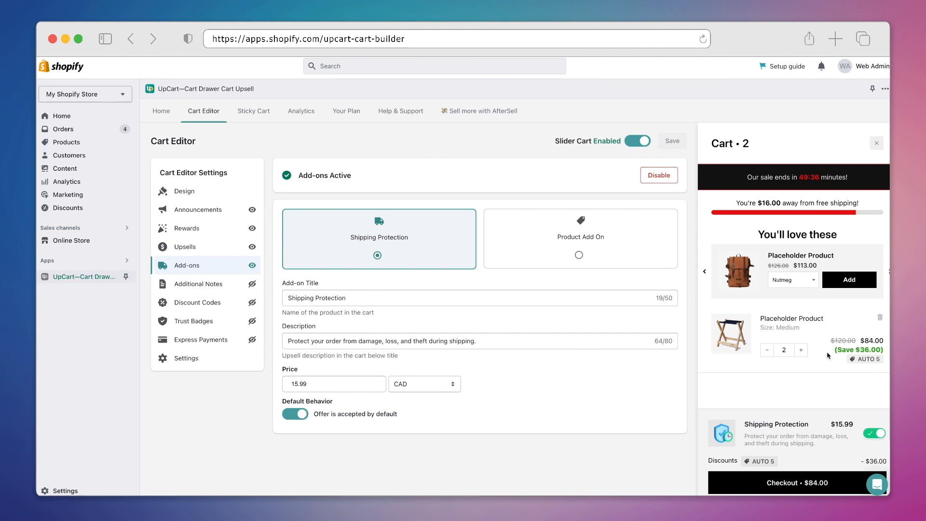
Enable Additional Notes, expand and collapse the special instructions field in the cart preview, and save
left_click(234, 287)
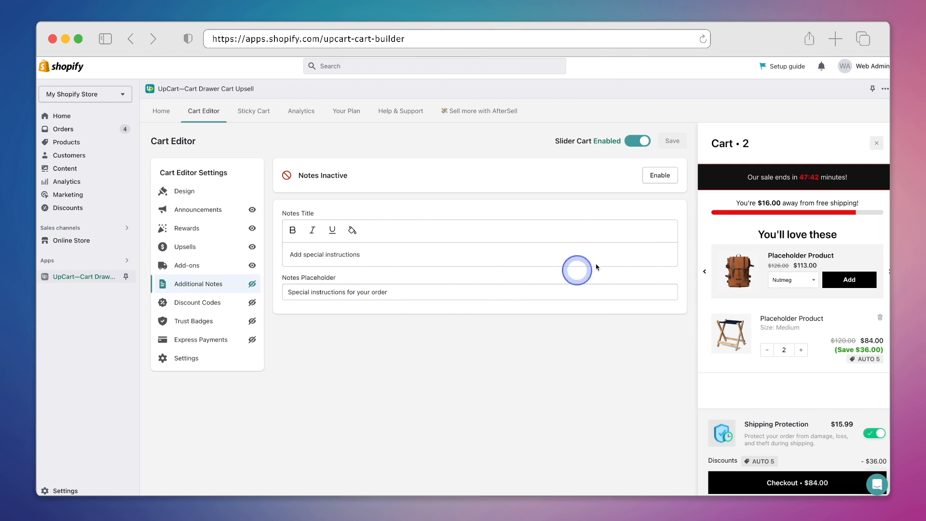
left_click(661, 176)
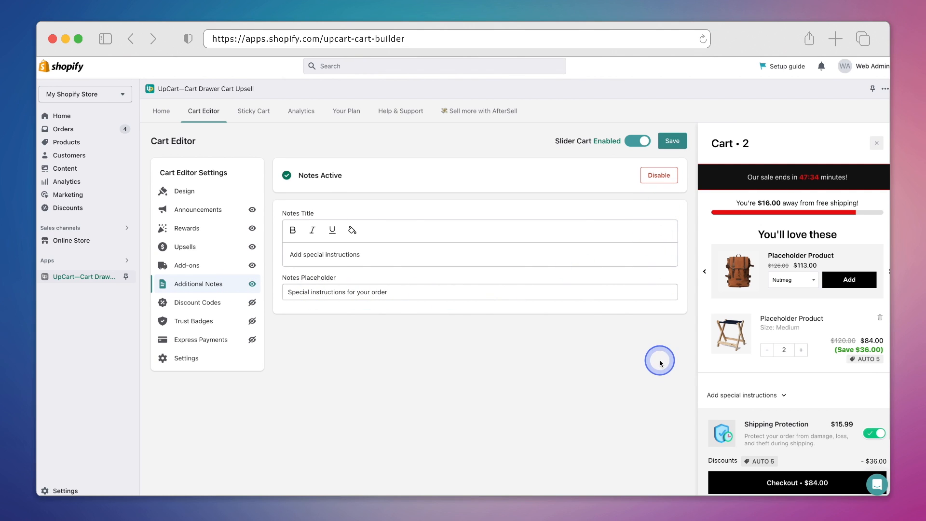
left_click(784, 396)
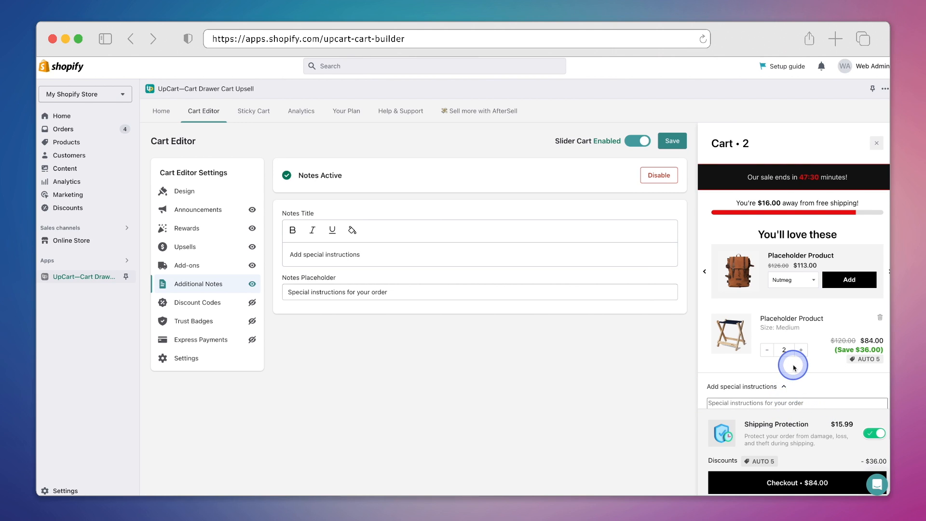
scroll(793, 369, "down", 1)
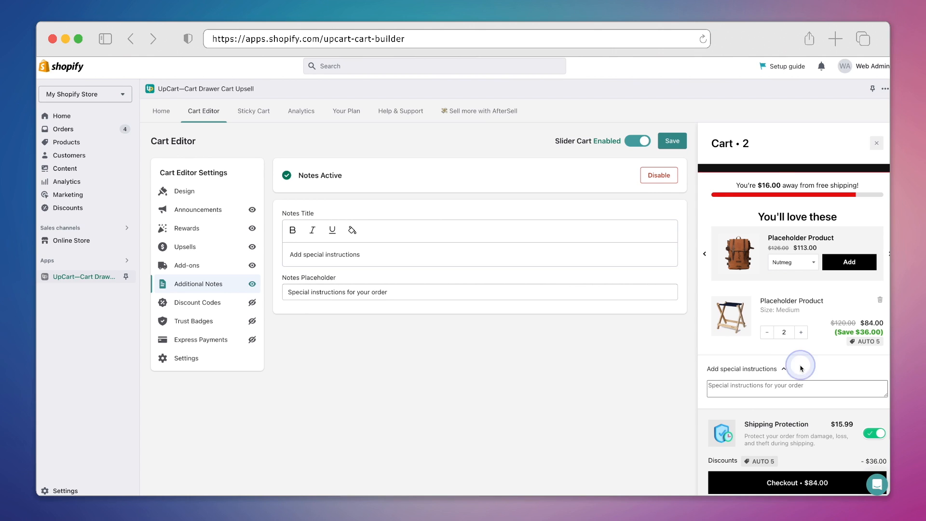
left_click(781, 366)
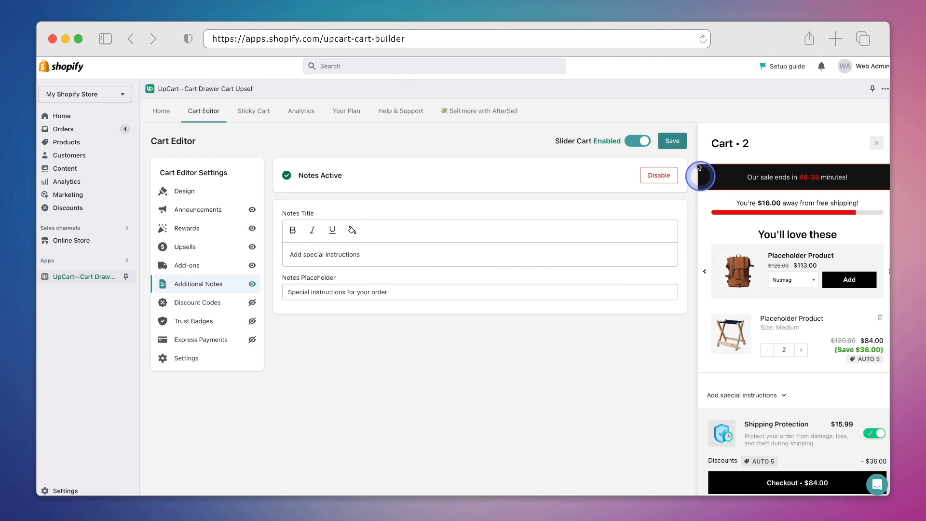
left_click(682, 142)
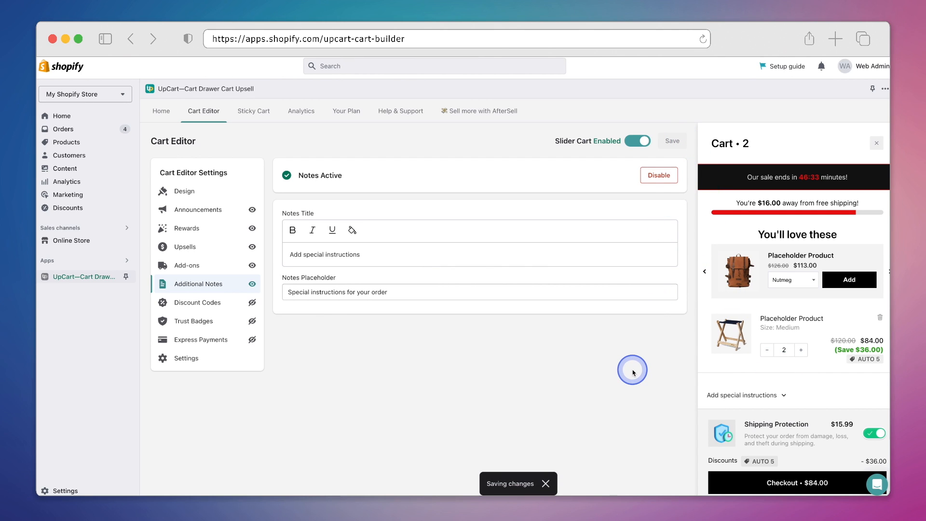
Enable Discount Codes, enter the sample code SAVE10 in the cart preview, and save the settings
left_click(233, 303)
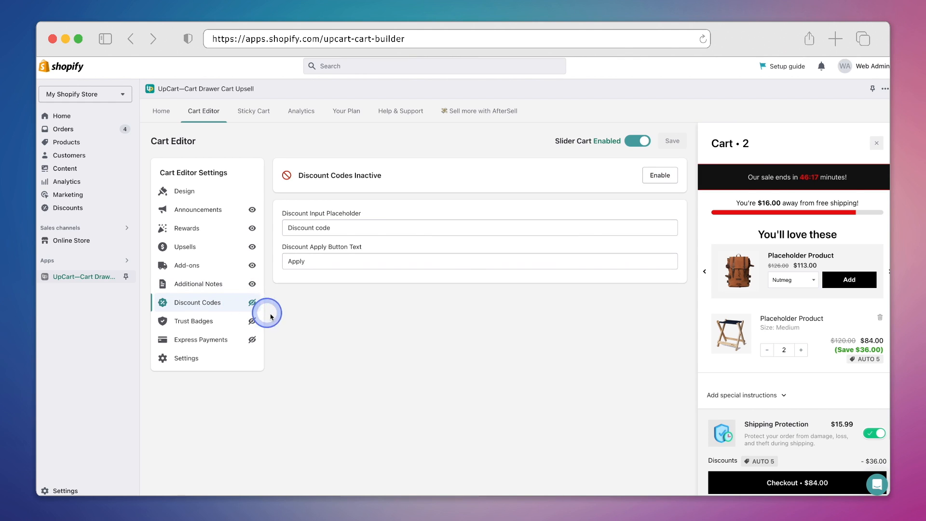
left_click(656, 177)
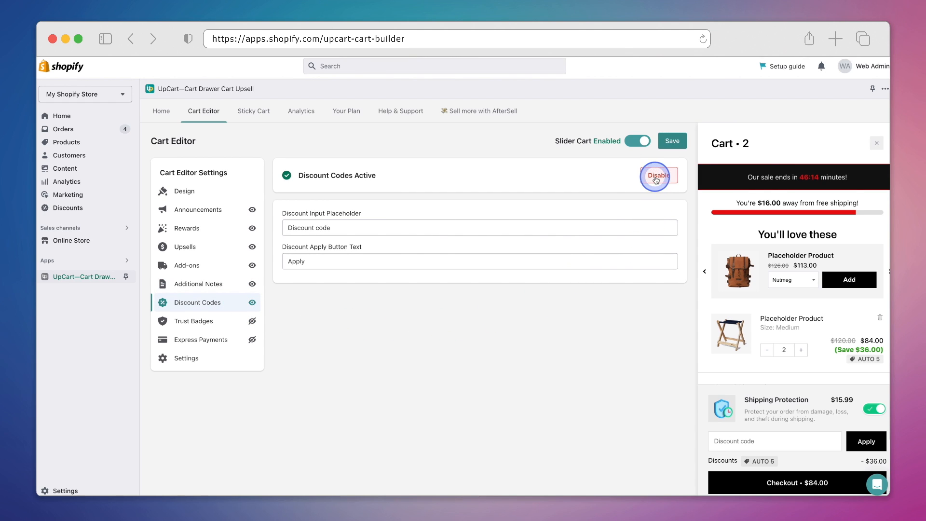
left_click(749, 441)
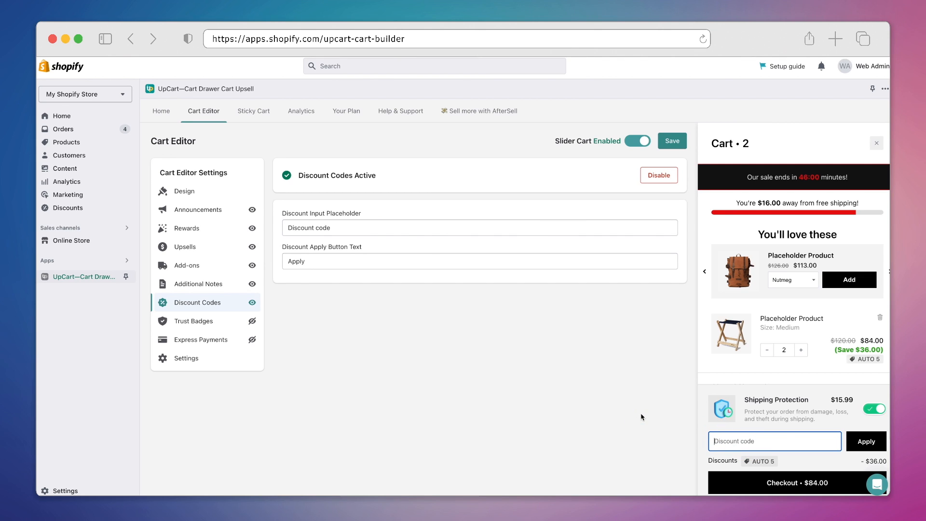
type("SAV")
left_click(496, 228)
left_click(503, 261)
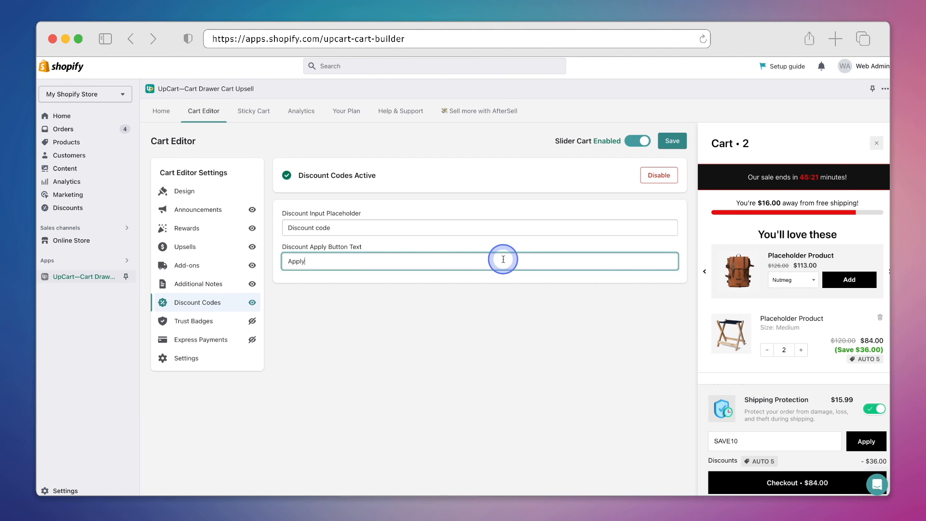
left_click(534, 248)
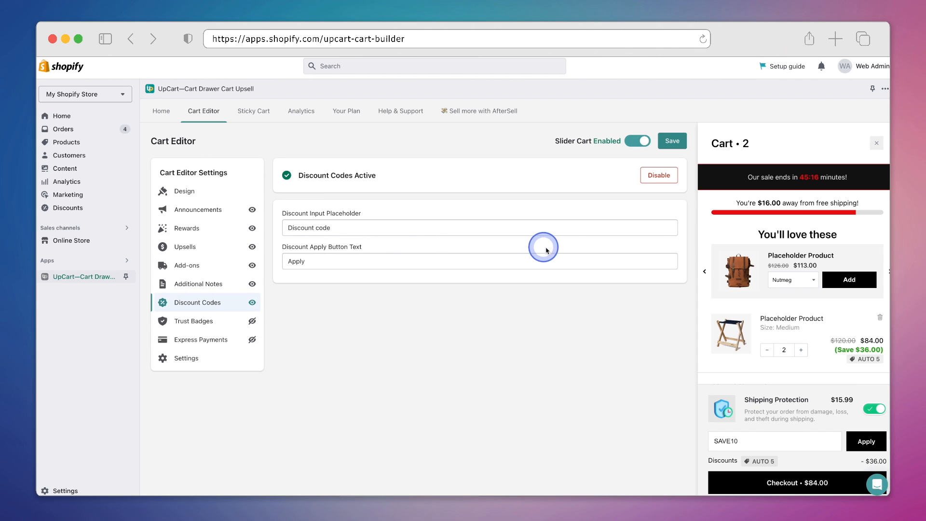
left_click(677, 143)
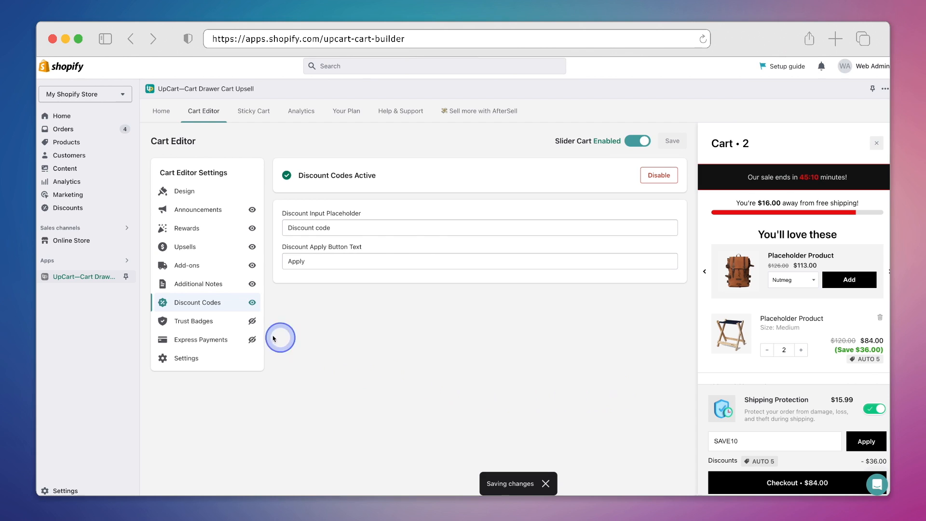
Enable Trust Badges using the Payment Icons preset images and save the settings
left_click(205, 320)
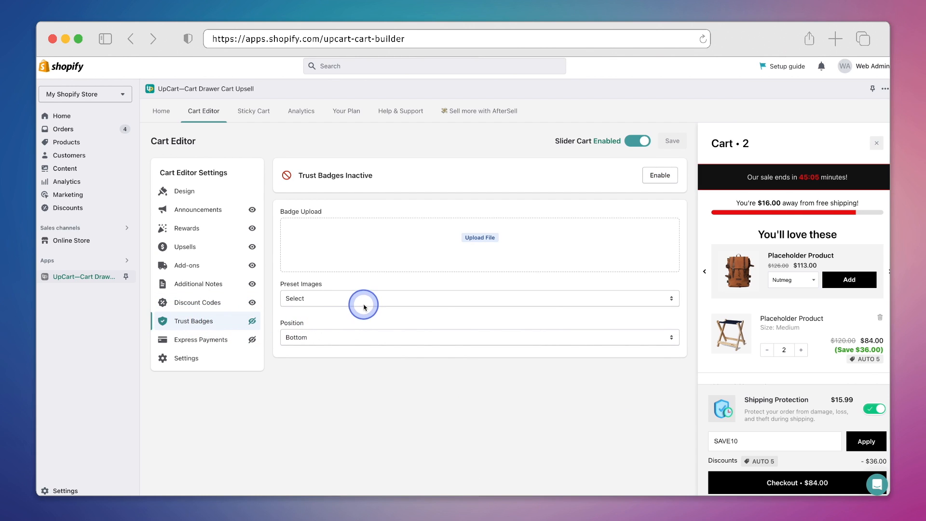
left_click(365, 305)
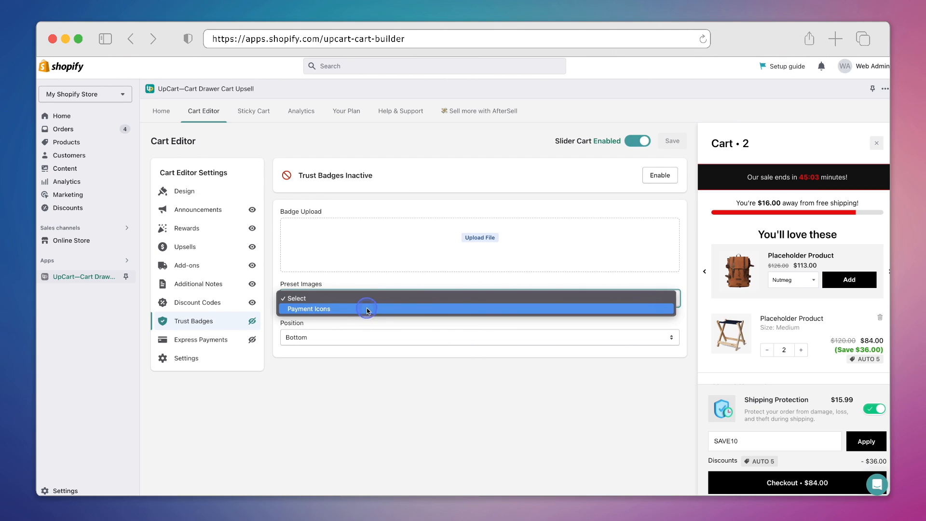
left_click(367, 309)
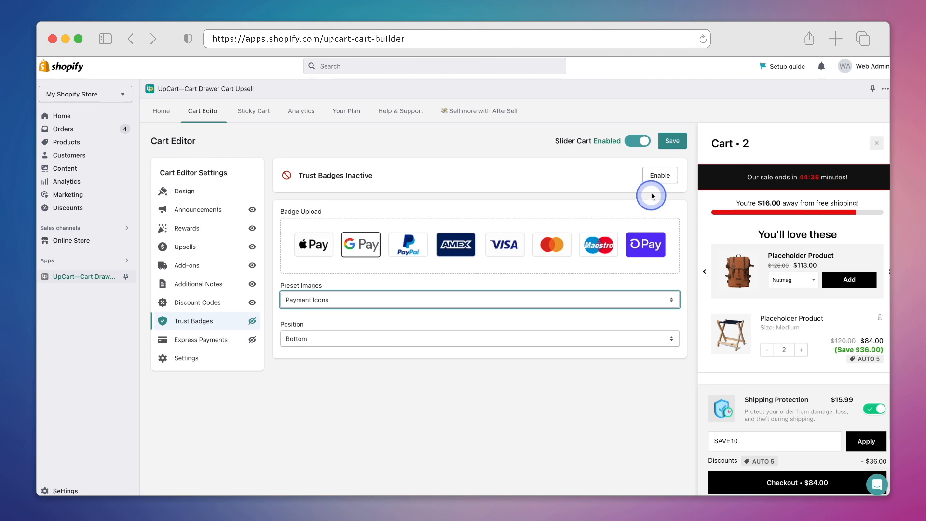
left_click(654, 177)
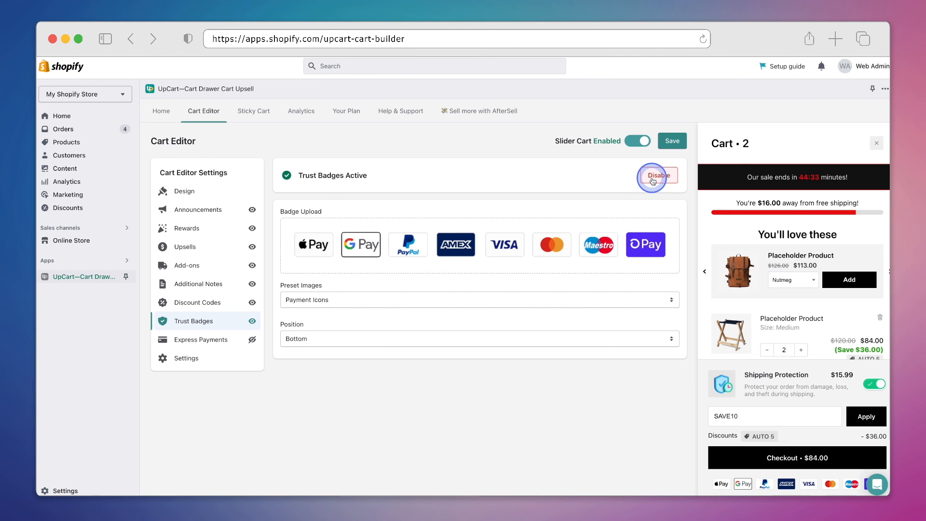
left_click(672, 142)
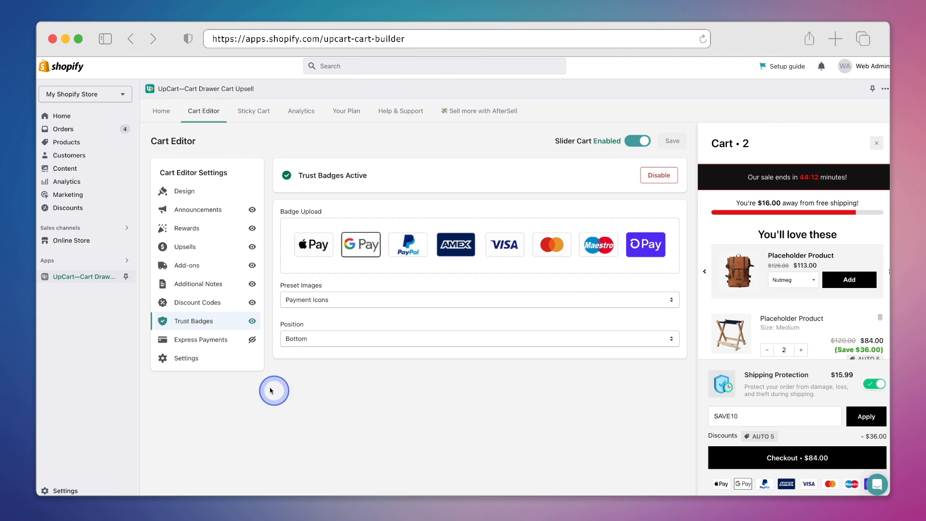
Enable Express Payments with PayPal and Apple Pay as the gateways and save the settings
left_click(233, 342)
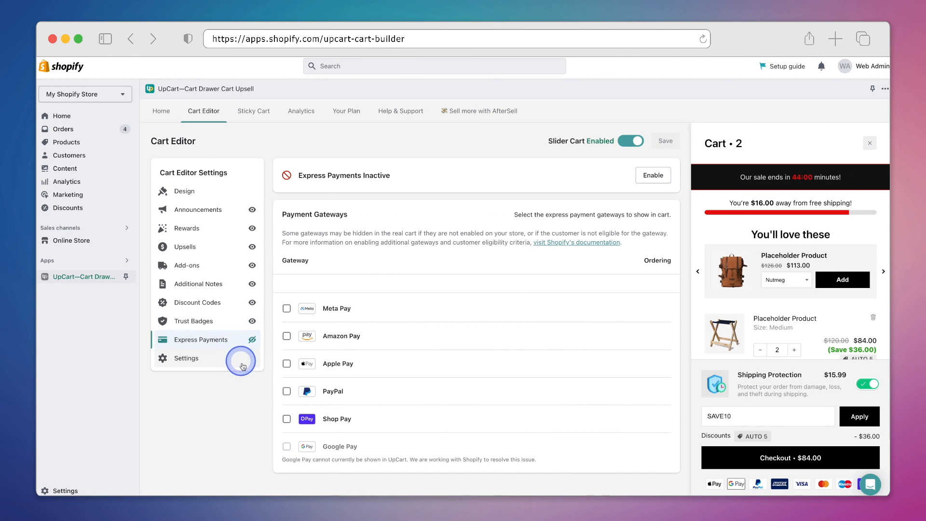
left_click(287, 391)
left_click(286, 376)
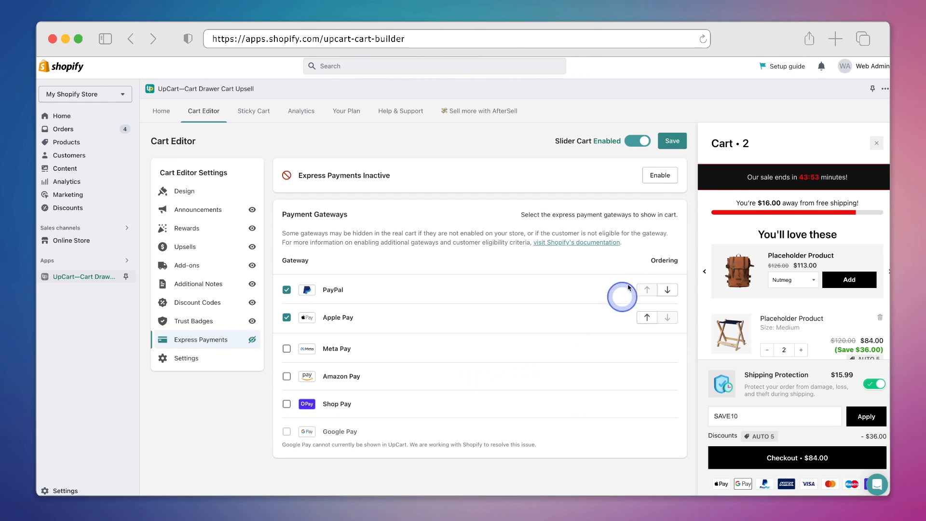
left_click(659, 182)
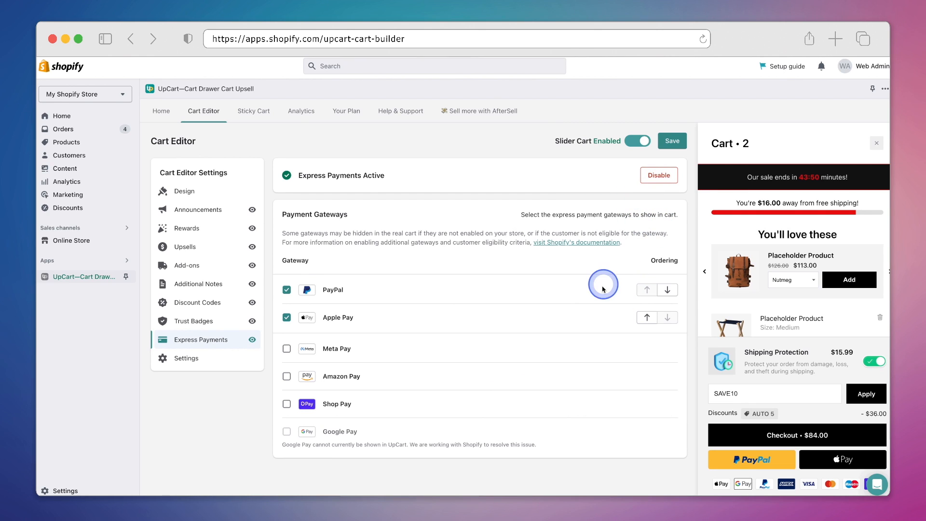
left_click(674, 142)
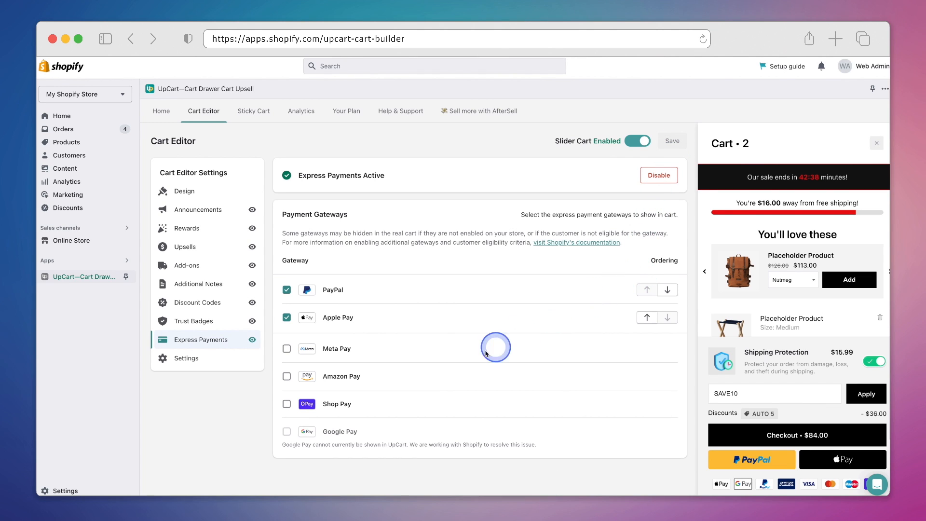
Review the cart position options in the cart settings, disable the sticky footer and check it in the cart preview
left_click(219, 358)
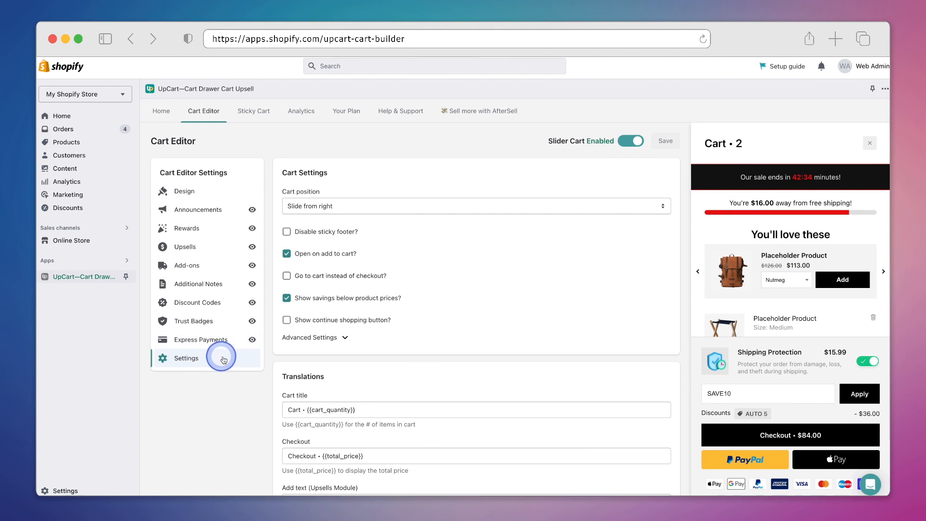
left_click(371, 206)
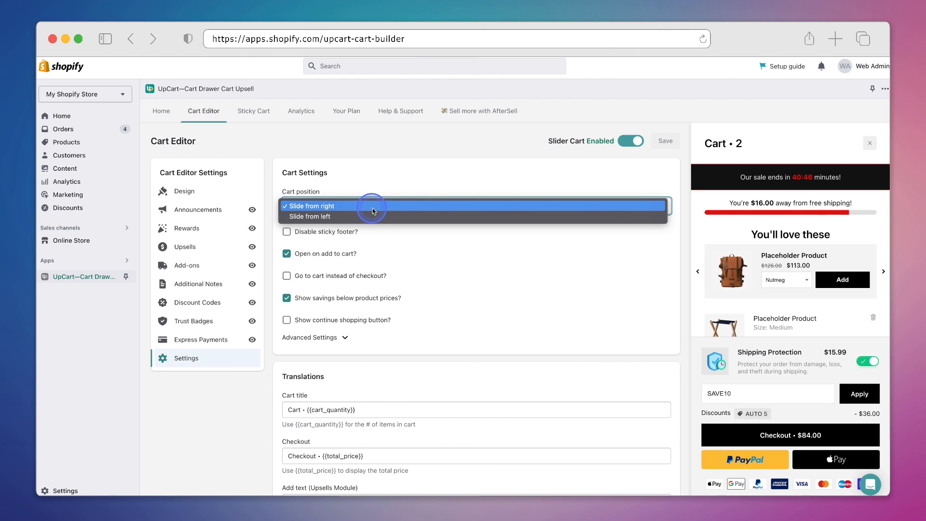
left_click(377, 180)
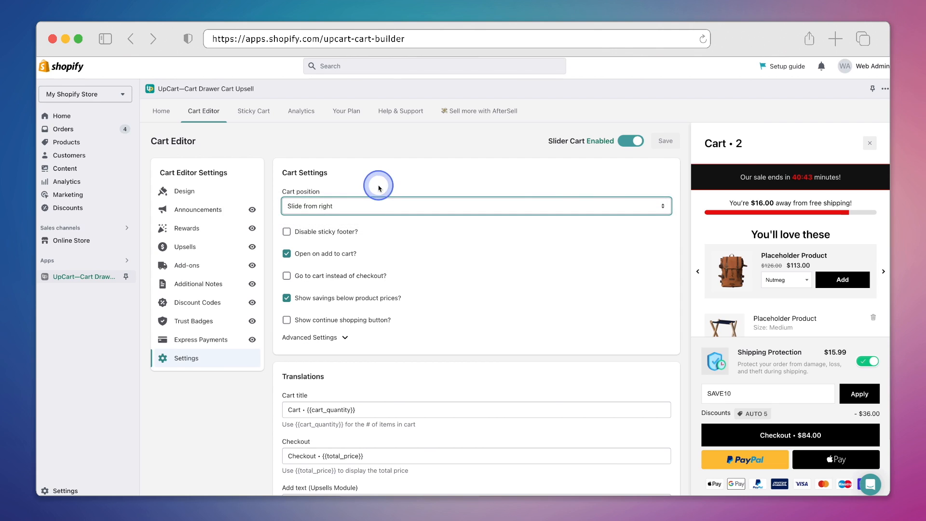
left_click(346, 234)
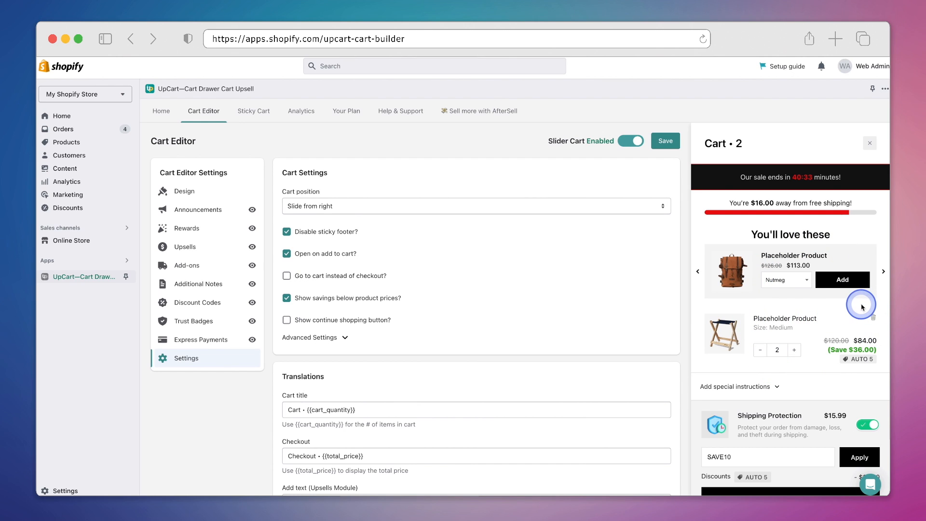
scroll(862, 308, "down", 3)
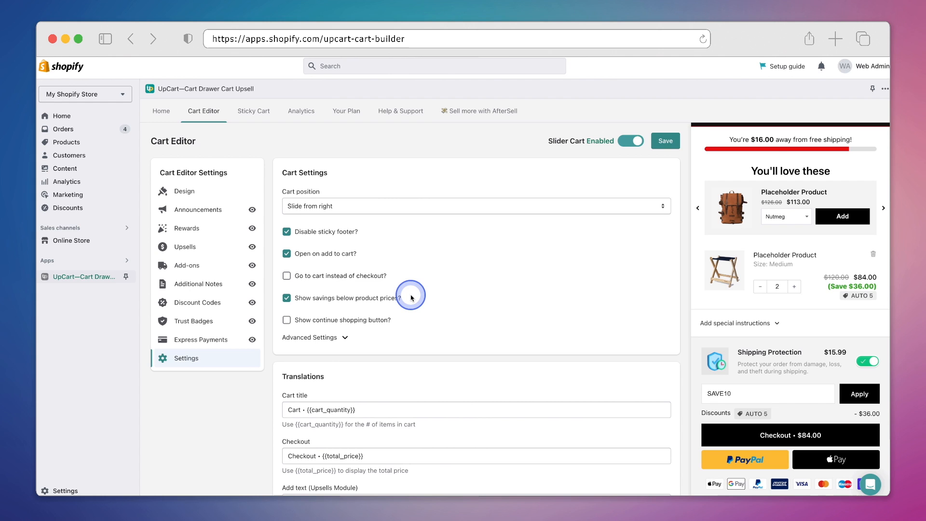
Look through the Translations fields and the Custom HTML section of the cart settings
scroll(411, 298, "down", 5)
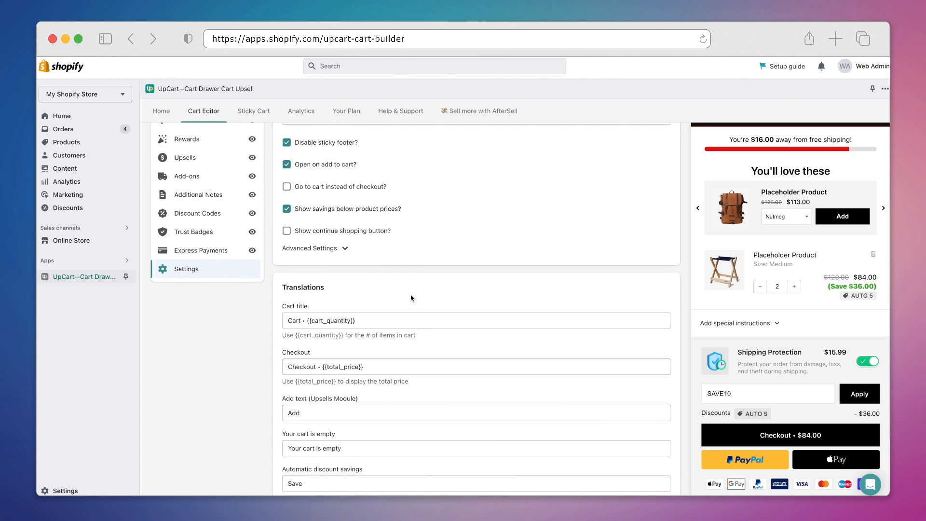
scroll(410, 295, "down", 5)
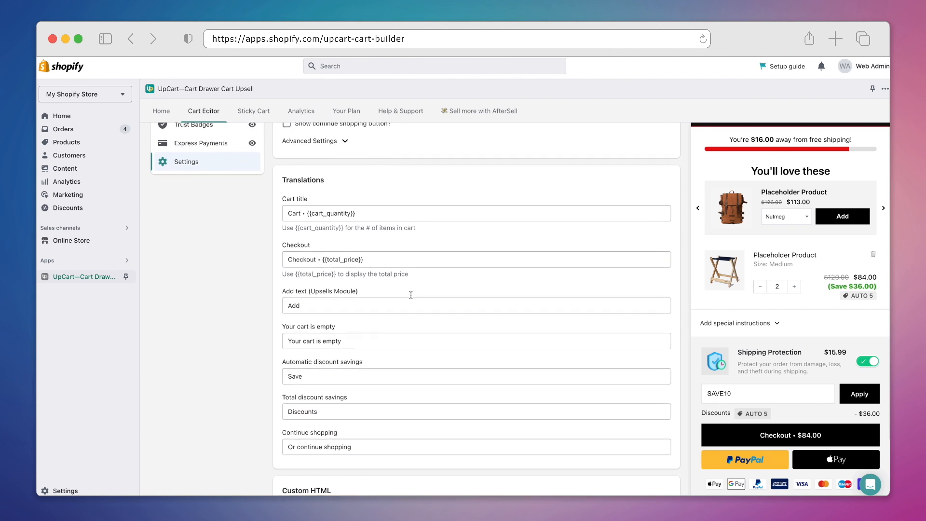
scroll(411, 295, "down", 2)
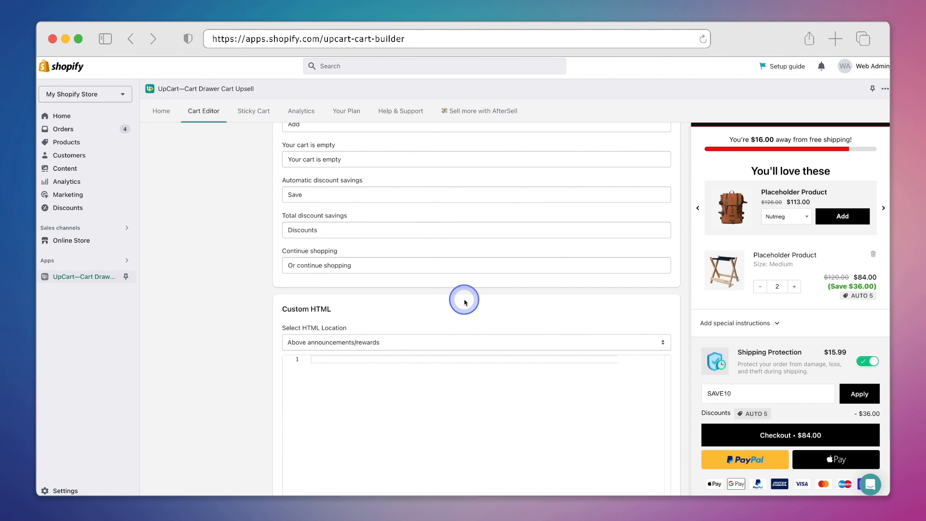
left_click_drag(275, 310, 381, 310)
left_click(381, 310)
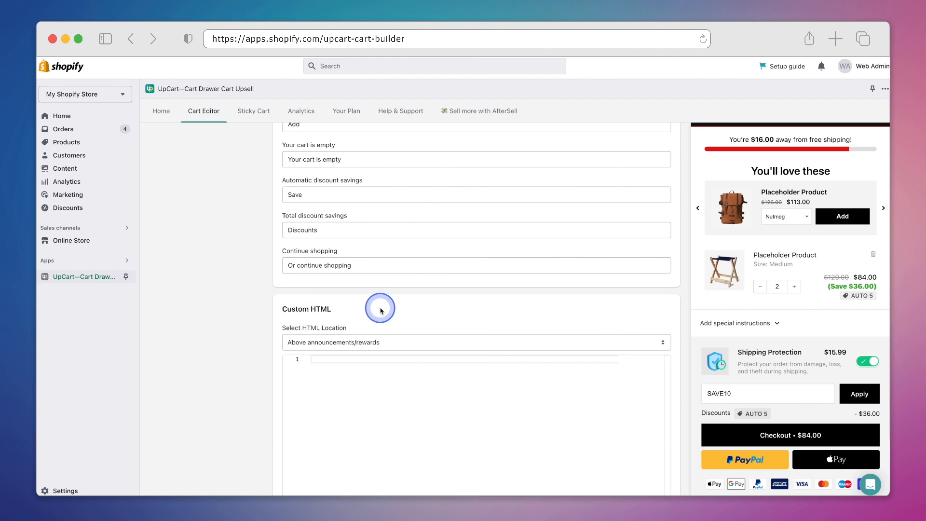
Save the current cart settings in the Cart Editor
scroll(380, 309, "up", 15)
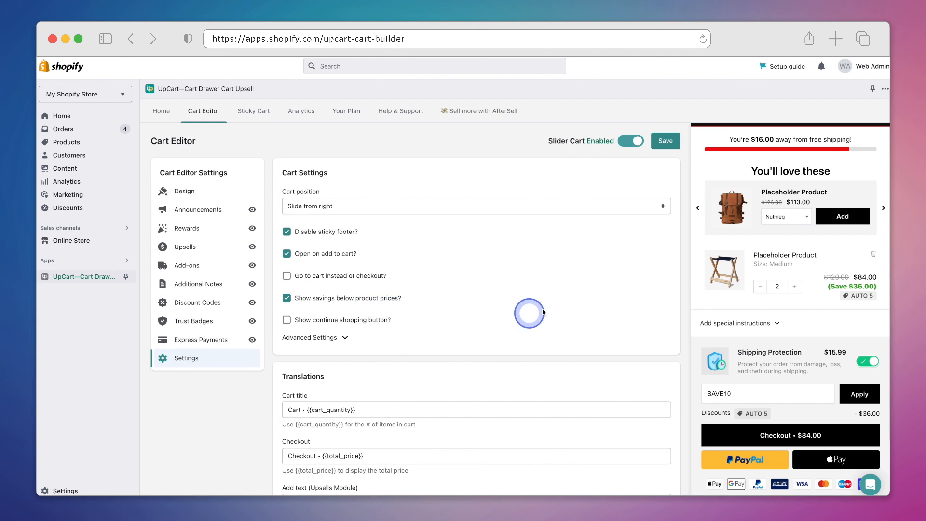
left_click(672, 141)
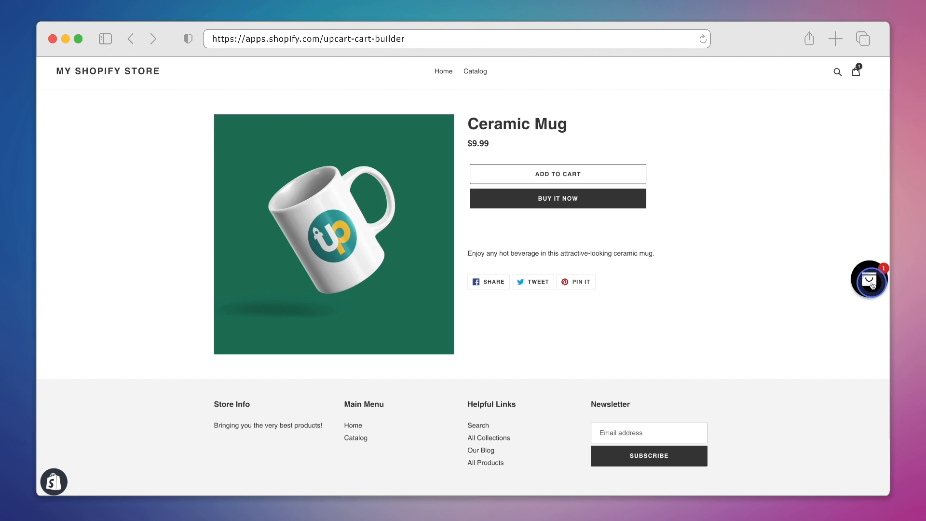
Compare the original and customized cart drawers on the storefront's Ceramic Mug page and browse the upsell carousel
left_click(871, 282)
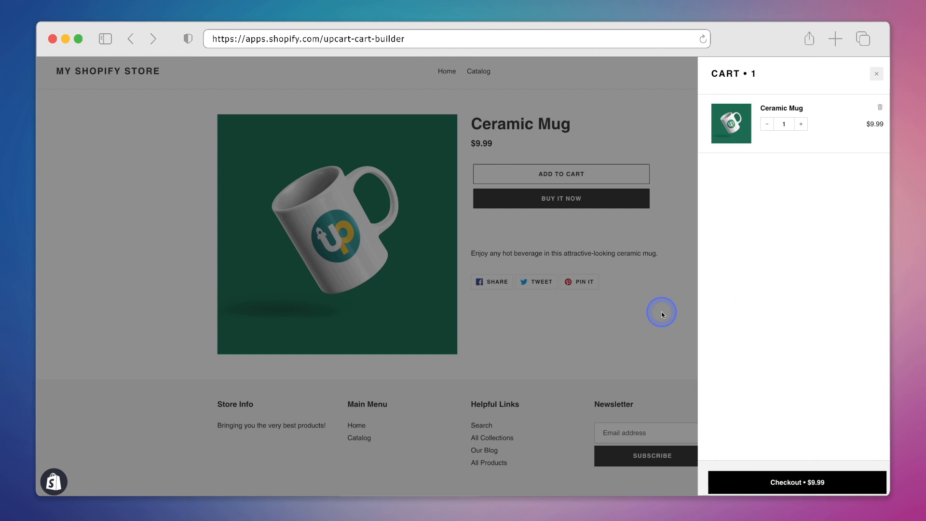
left_click(661, 314)
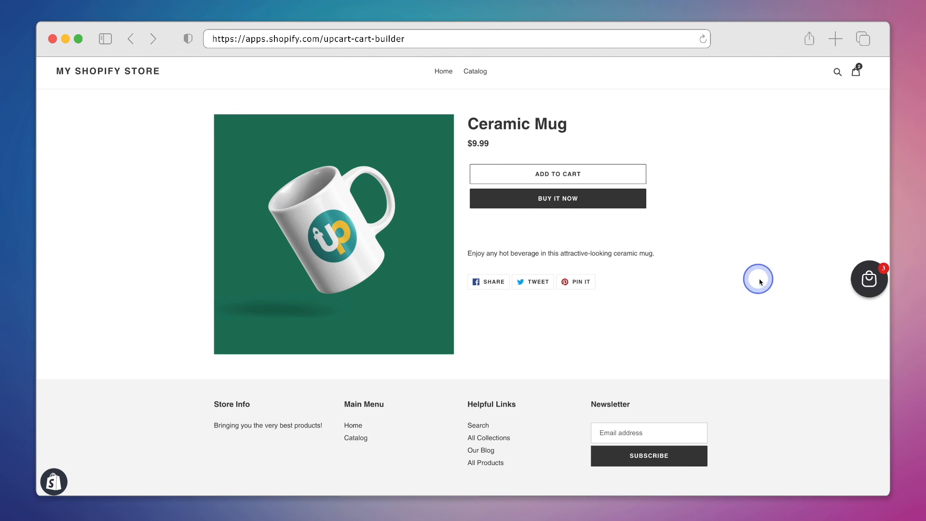
left_click(868, 286)
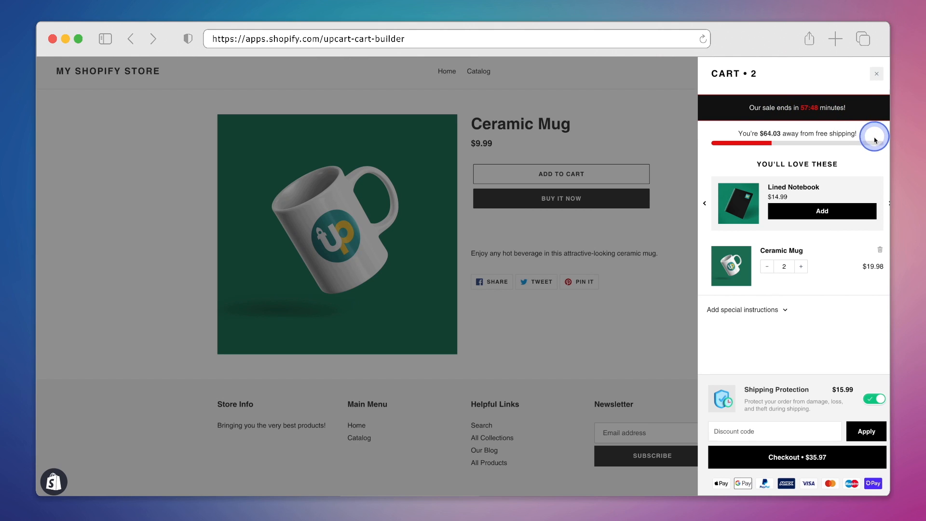
left_click(889, 203)
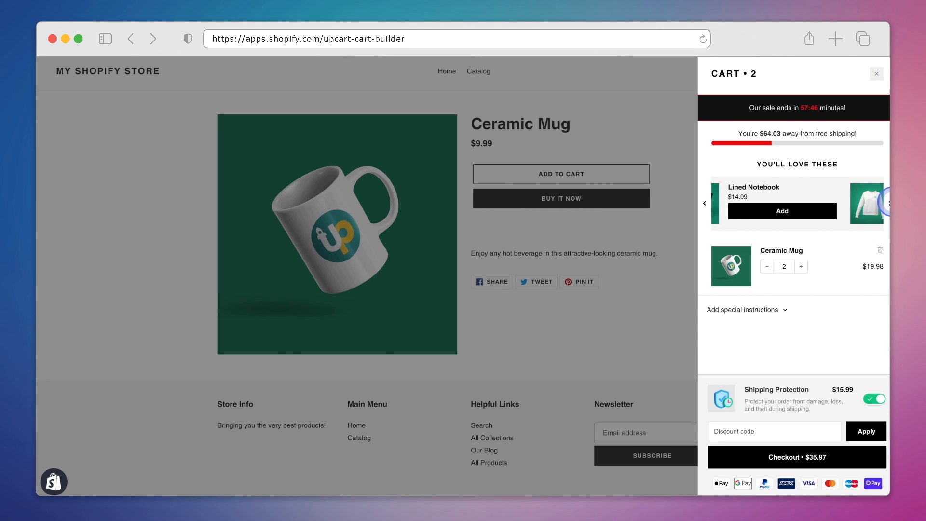
left_click(888, 203)
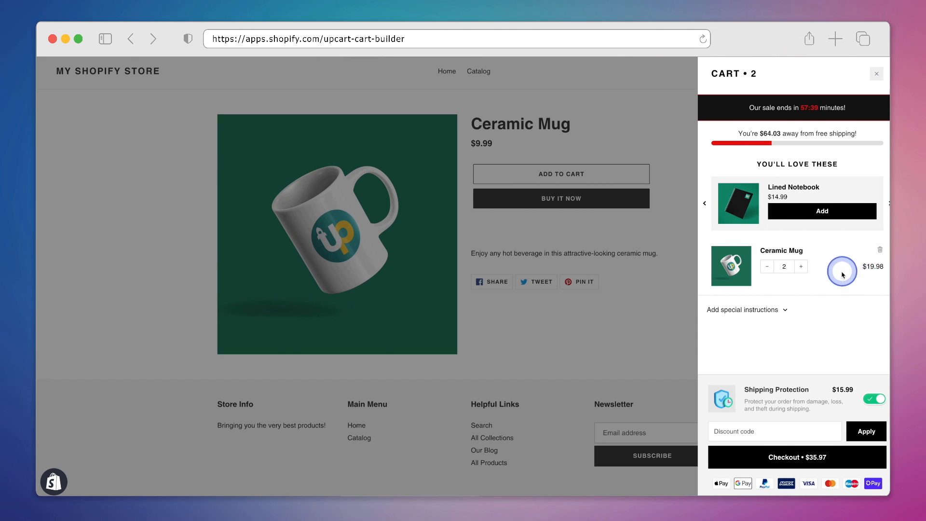
Increase the Ceramic Mug quantity to 3 and add the special instructions "Please package all three mugs separately."
left_click(801, 267)
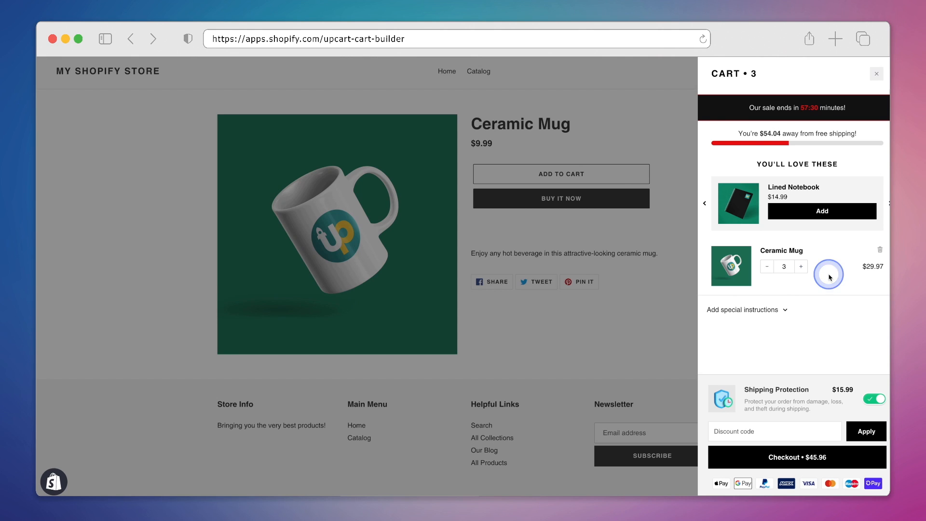
left_click(778, 310)
left_click(799, 328)
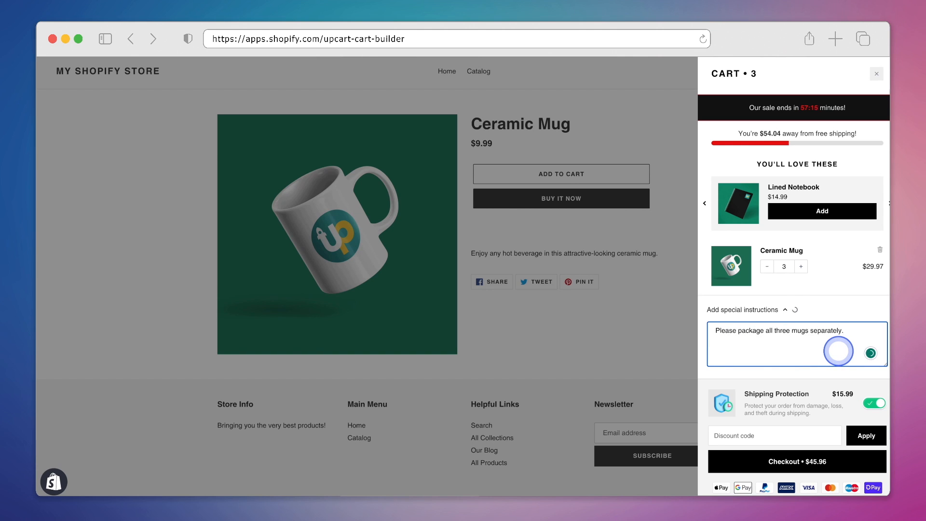
left_click(832, 387)
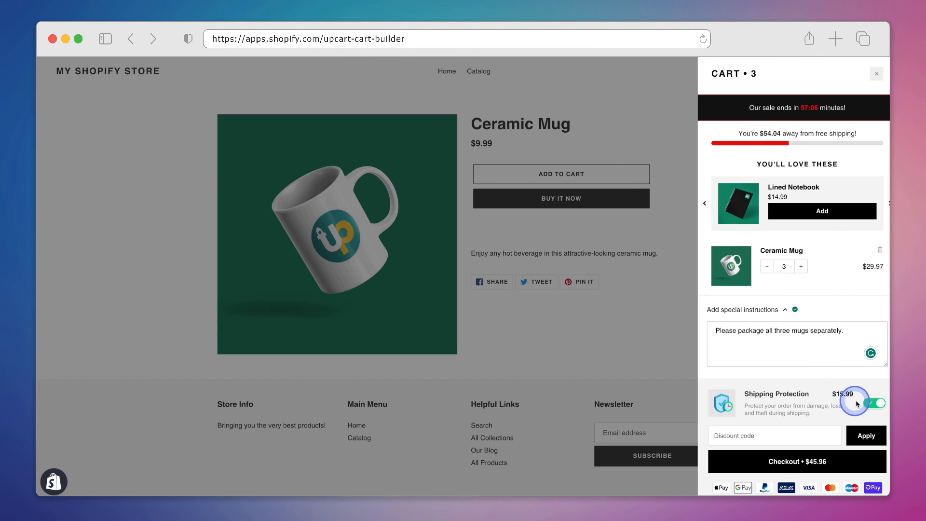
Test Shipping Protection by switching it off and back on, and activate the discount code field for entry
left_click(873, 404)
left_click(874, 406)
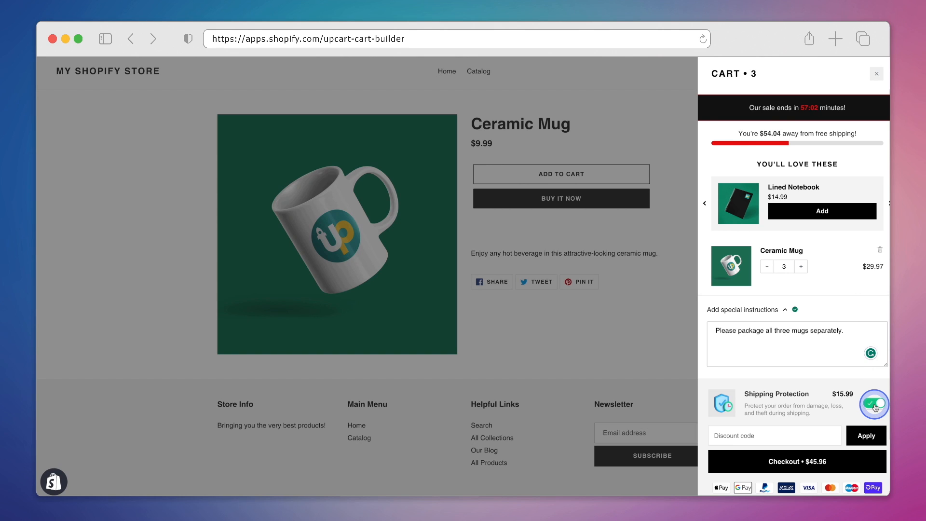
left_click(825, 435)
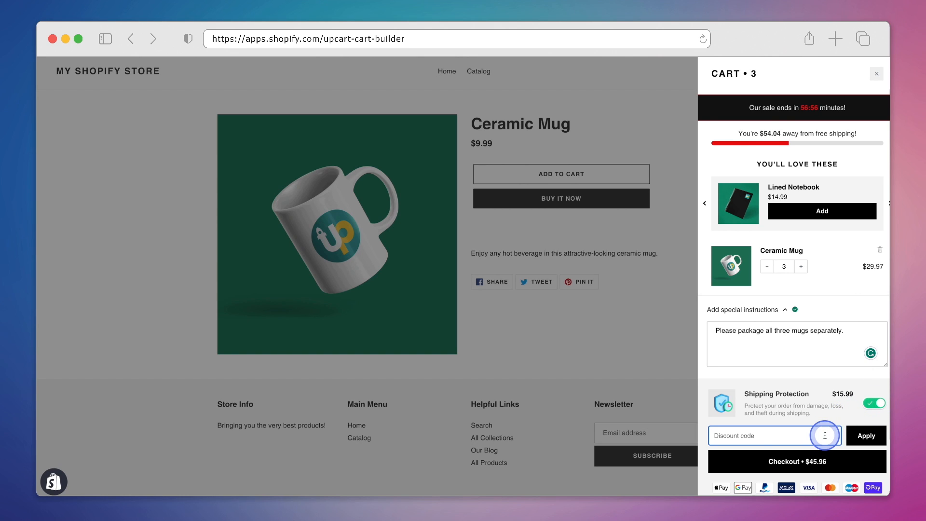